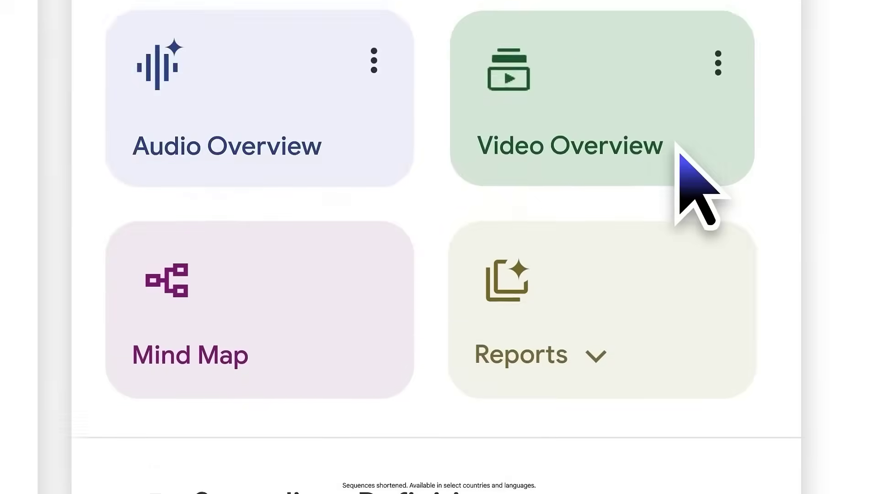
Step: Start a Video Overview and bring up The World of Surrealism video overview
{"action": "left_click", "coordinate": [680, 155]}
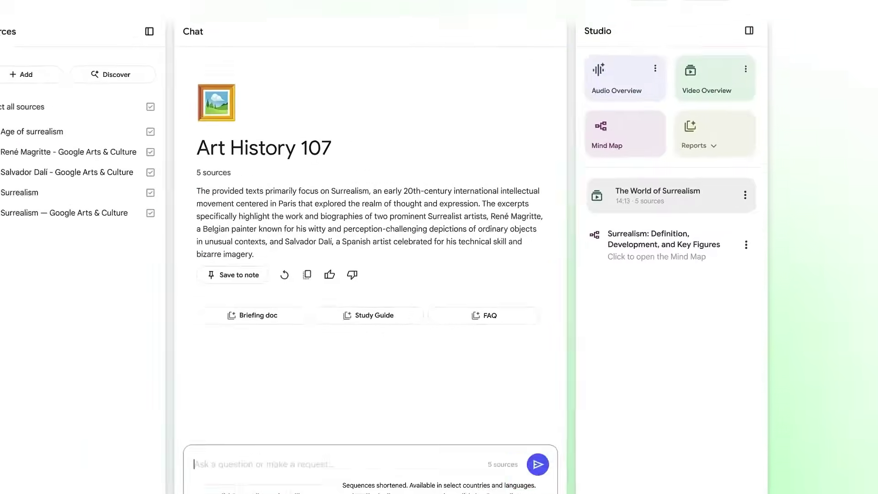
{"action": "left_click", "coordinate": [442, 270]}
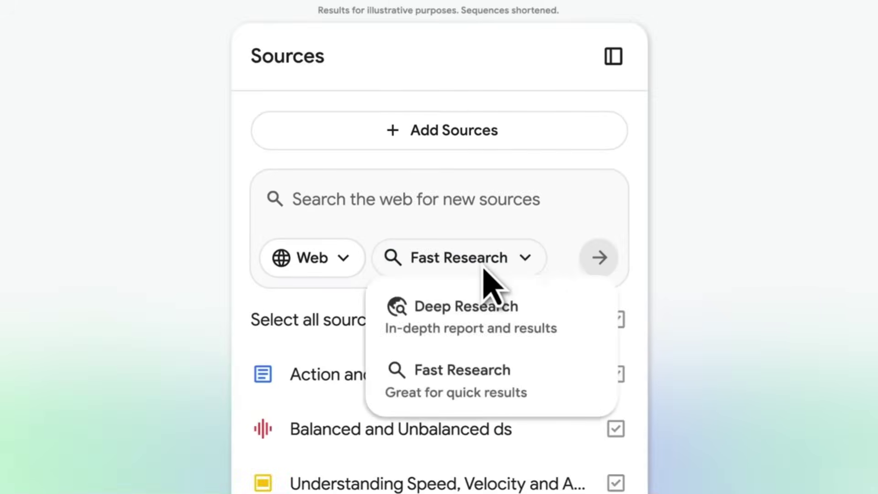
Step: Run a Deep Research query on 'Latest breakthroughs in quantum physics' and view its detailed results
{"action": "left_click", "coordinate": [494, 320]}
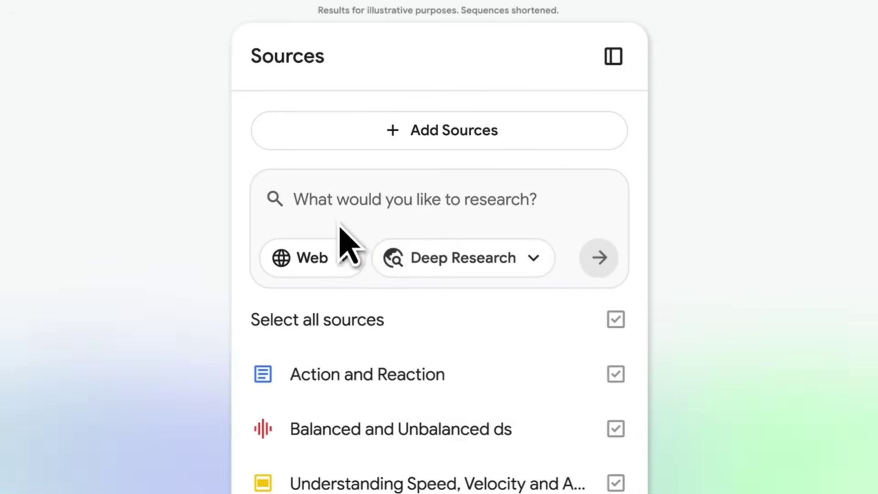
{"action": "left_click", "coordinate": [291, 199]}
{"action": "type", "text": "Latest breakthroughs in quantum physics"}
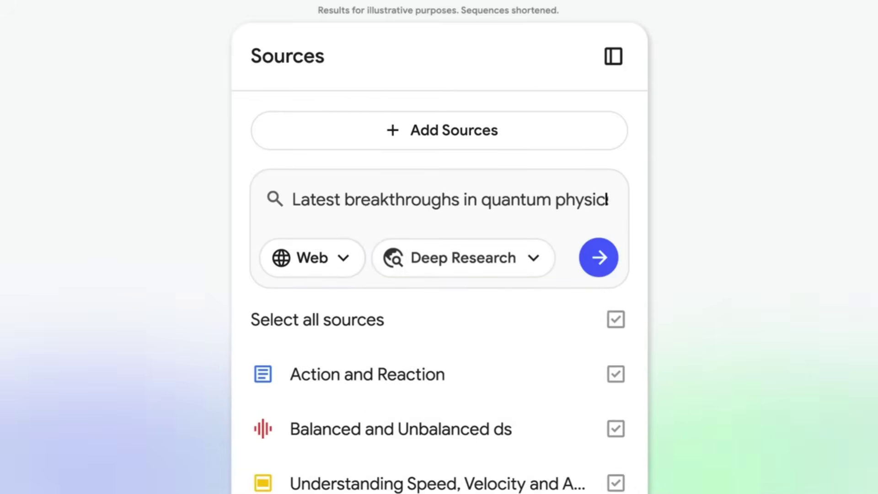
{"action": "left_click", "coordinate": [598, 259]}
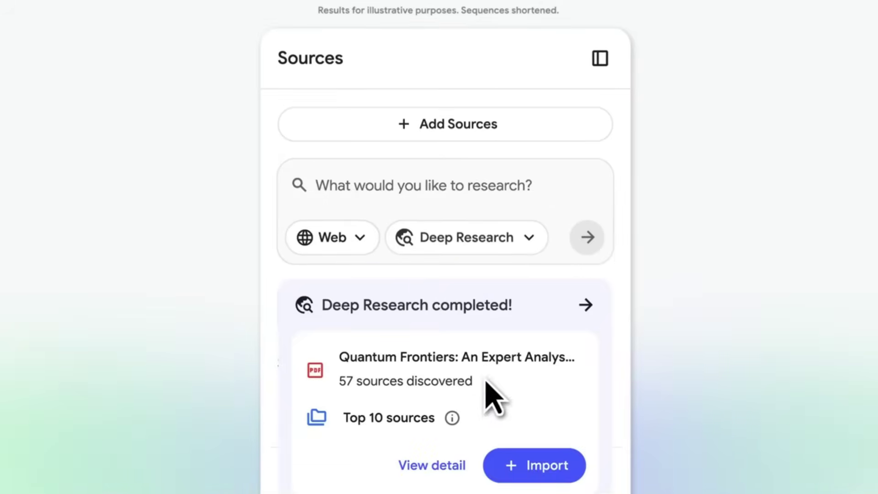
{"action": "left_click", "coordinate": [430, 463]}
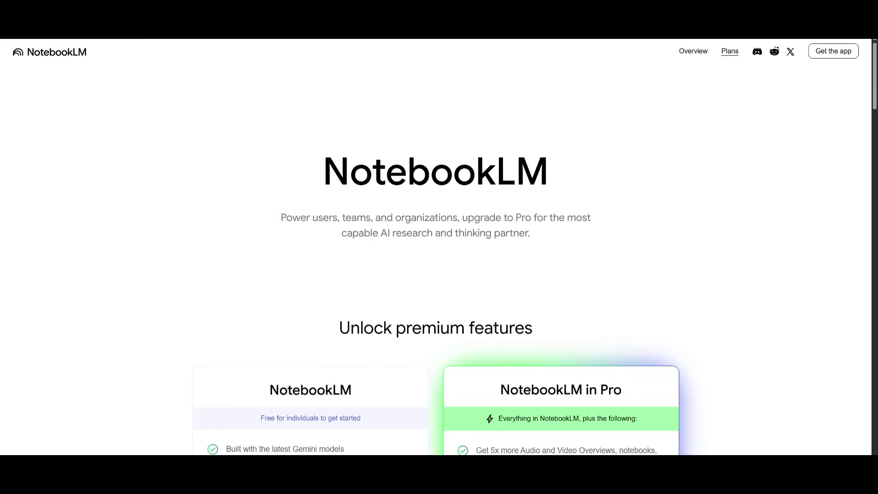
Step: Scroll the Plans page down to the free and Pro plan cards
{"action": "scroll", "coordinate": [258, 328], "scroll_direction": "down", "scroll_amount": 4}
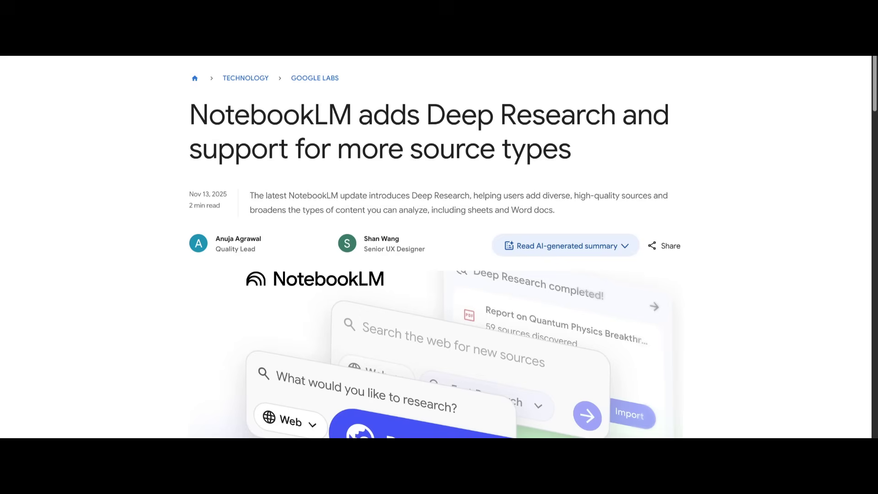
Step: Scroll through the Keyword blog article down to its Deep Research section
{"action": "scroll", "coordinate": [137, 226], "scroll_direction": "down", "scroll_amount": 1}
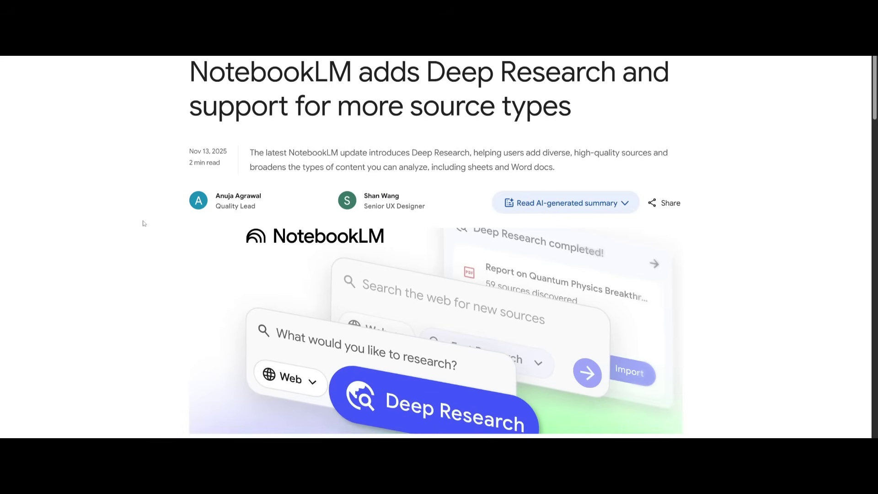
{"action": "scroll", "coordinate": [138, 225], "scroll_direction": "down", "scroll_amount": 3}
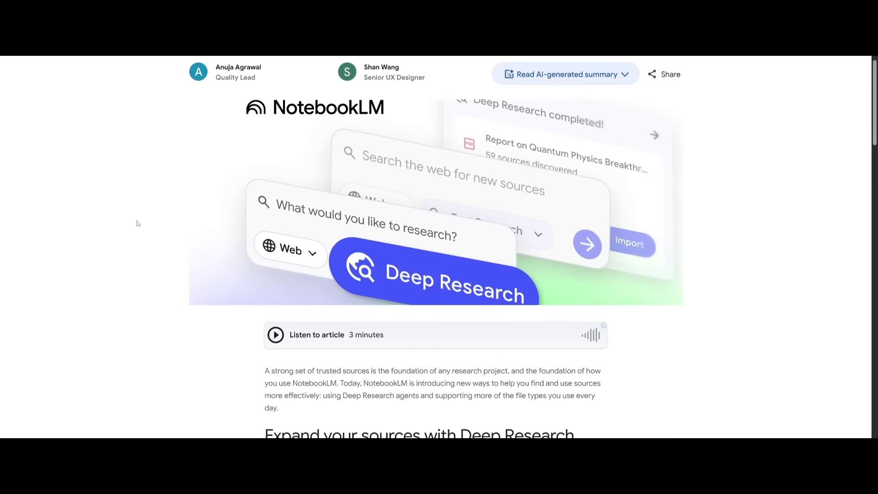
{"action": "scroll", "coordinate": [137, 224], "scroll_direction": "down", "scroll_amount": 1}
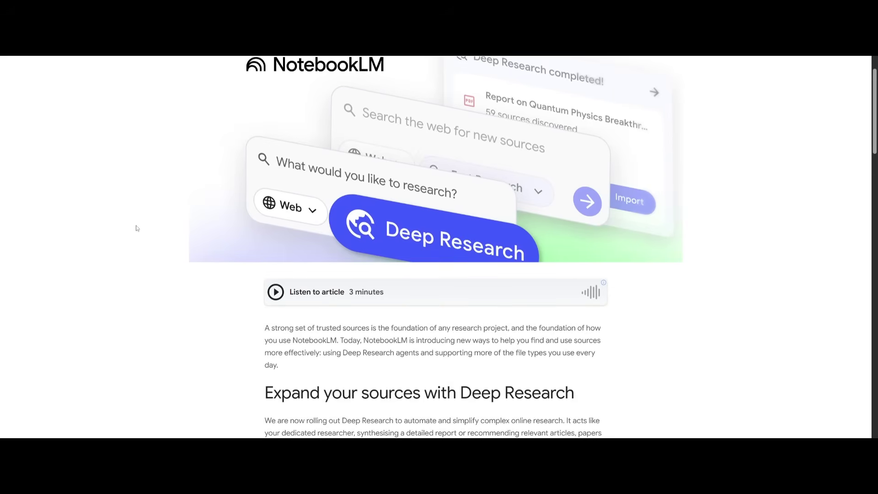
{"action": "scroll", "coordinate": [137, 228], "scroll_direction": "down", "scroll_amount": 3}
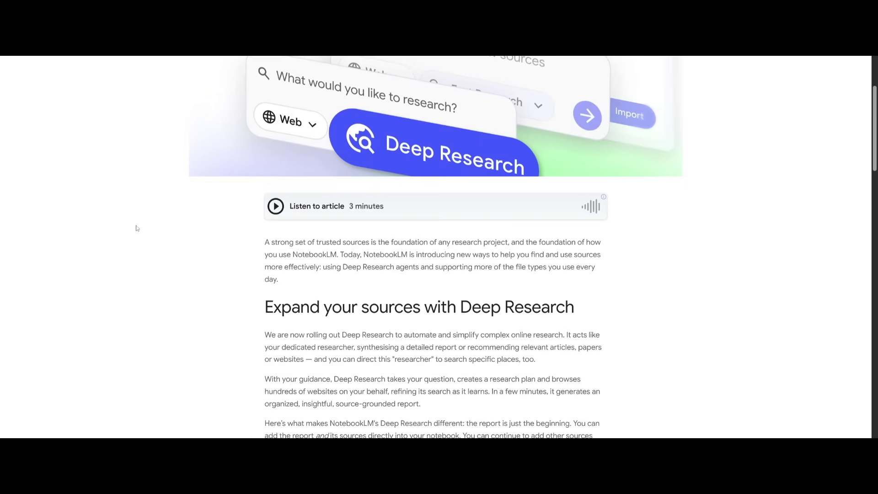
{"action": "scroll", "coordinate": [136, 228], "scroll_direction": "down", "scroll_amount": 2}
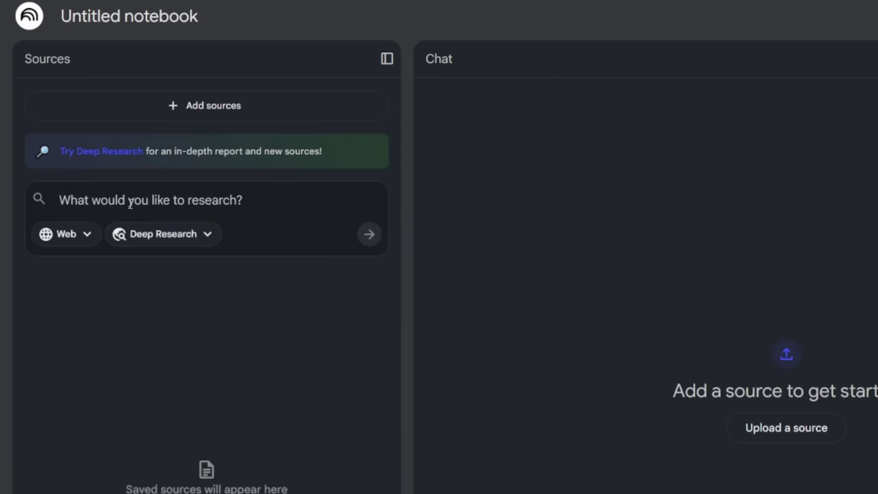
Step: Run a web Deep Research on autonomous AI agents replacing traditional software workflows
{"action": "left_click", "coordinate": [141, 238]}
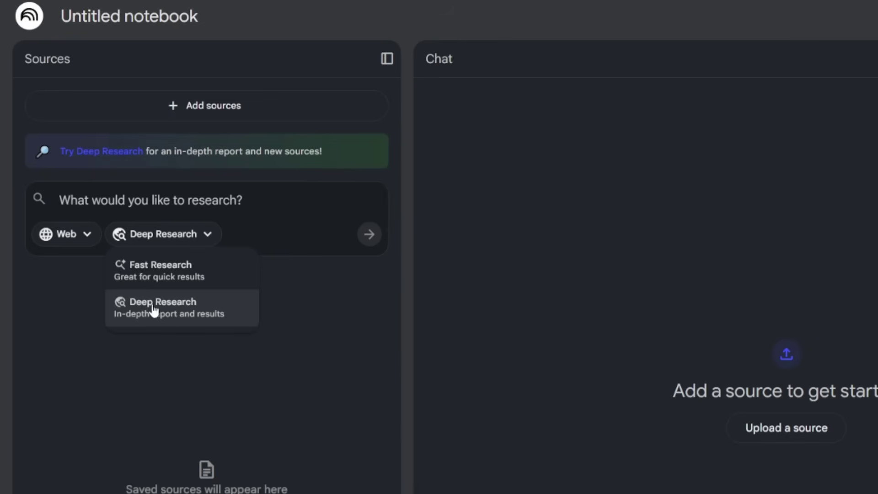
{"action": "left_click", "coordinate": [101, 197]}
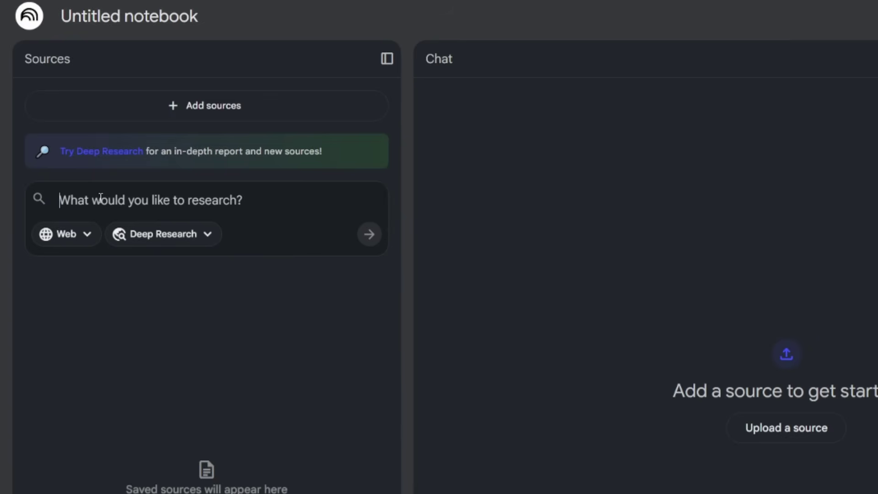
{"action": "type", "text": "Autonomous AI Agents: How Multi-Agent Systems Will Replace Traditional Software Workflows"}
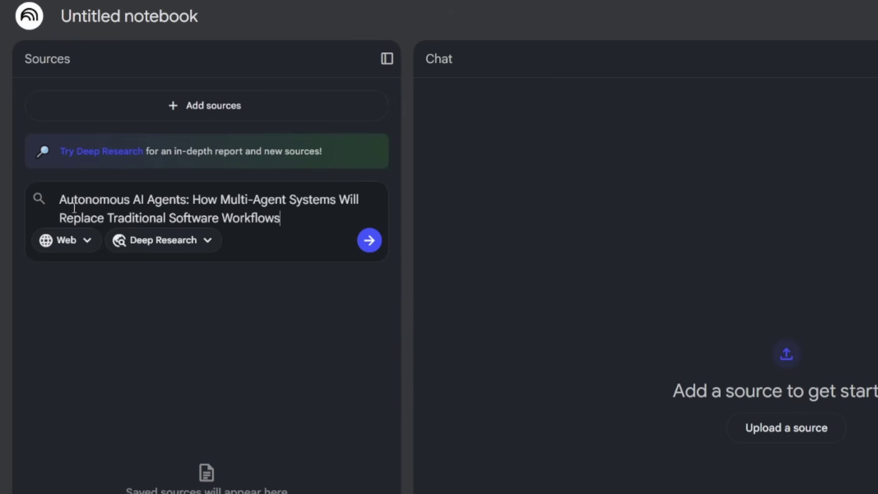
{"action": "left_click", "coordinate": [70, 241]}
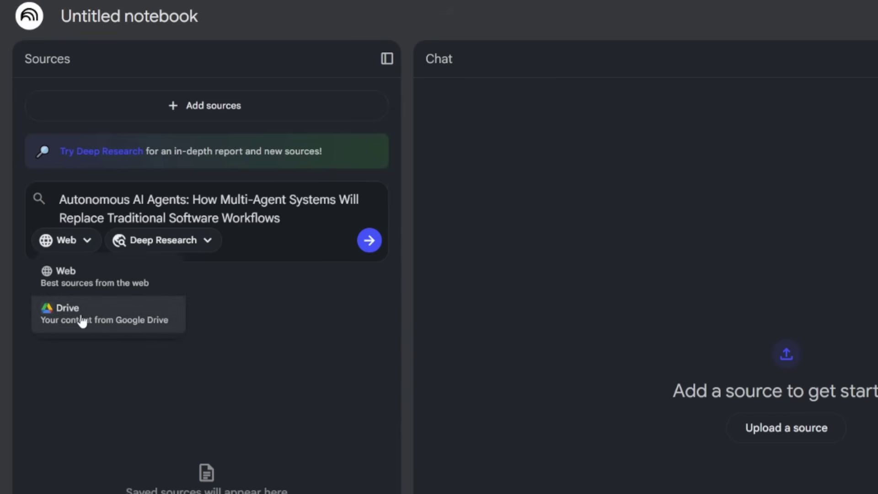
{"action": "left_click", "coordinate": [182, 285]}
{"action": "left_click", "coordinate": [368, 241]}
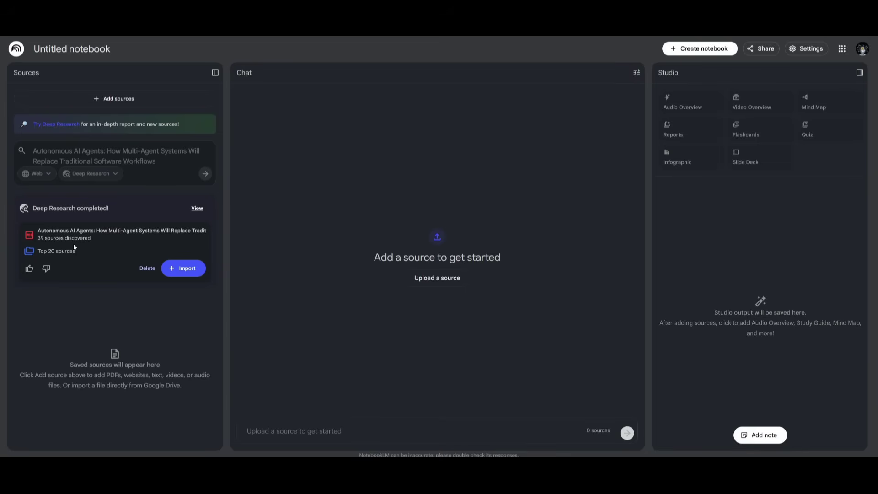
Step: View the finished Deep Research report and scroll through its contents
{"action": "left_click", "coordinate": [198, 208]}
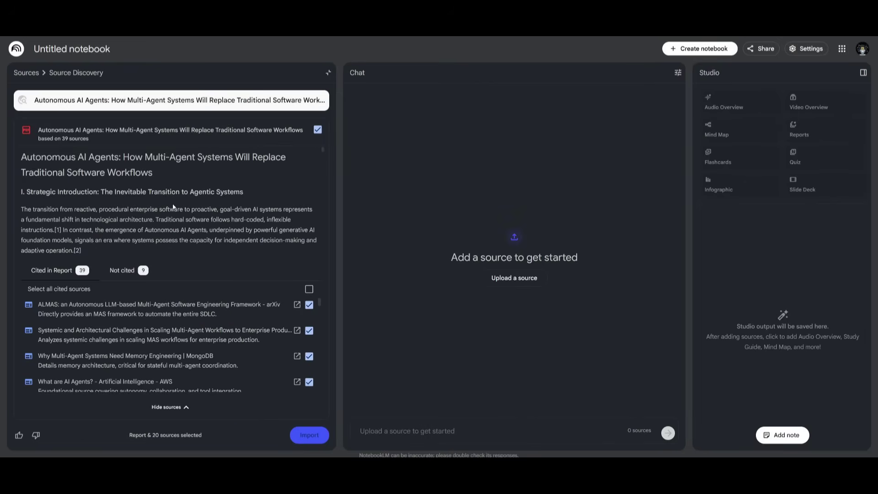
{"action": "scroll", "coordinate": [138, 194], "scroll_direction": "down", "scroll_amount": 15}
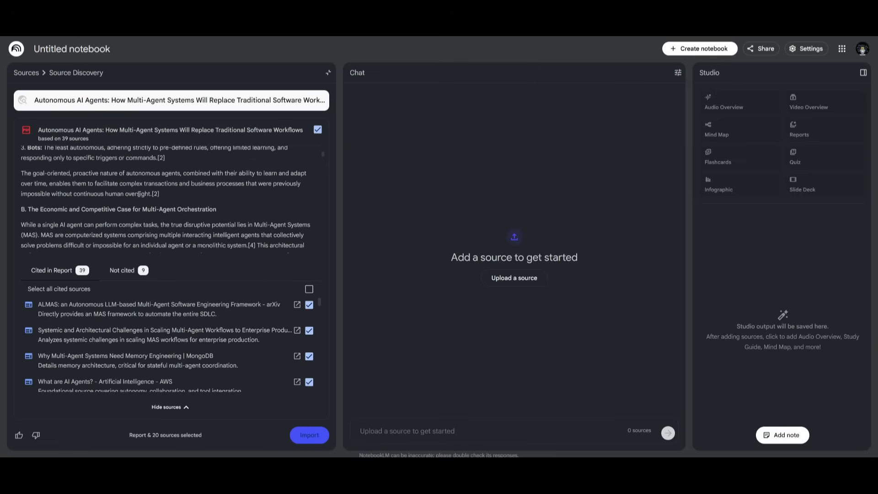
{"action": "scroll", "coordinate": [77, 186], "scroll_direction": "down", "scroll_amount": 15}
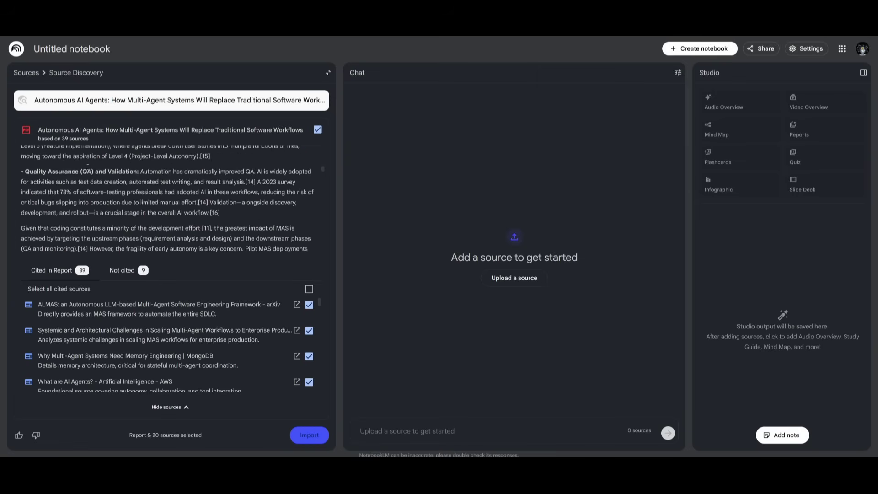
{"action": "scroll", "coordinate": [77, 185], "scroll_direction": "down", "scroll_amount": 15}
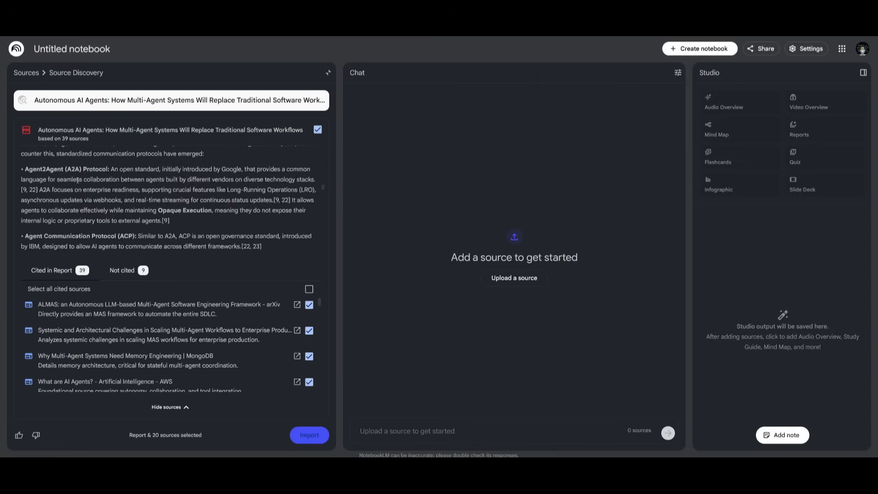
{"action": "scroll", "coordinate": [83, 185], "scroll_direction": "up", "scroll_amount": 12}
{"action": "scroll", "coordinate": [82, 185], "scroll_direction": "up", "scroll_amount": 1}
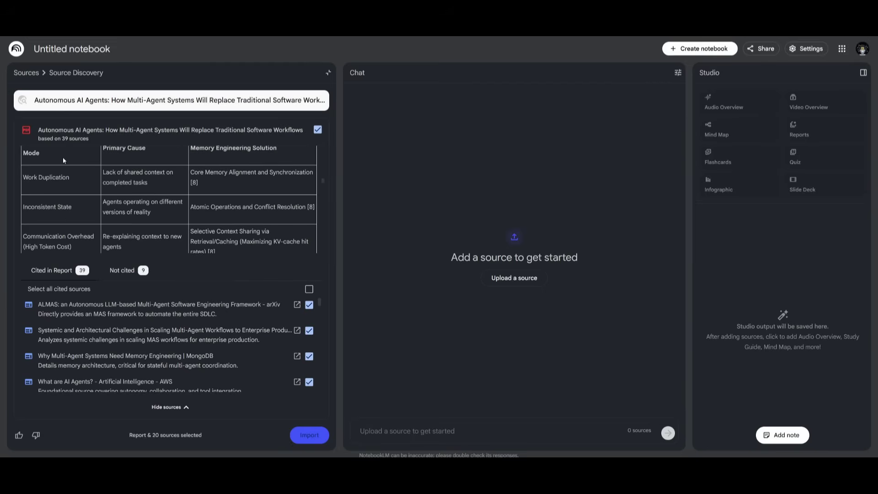
{"action": "scroll", "coordinate": [189, 325], "scroll_direction": "down", "scroll_amount": 2}
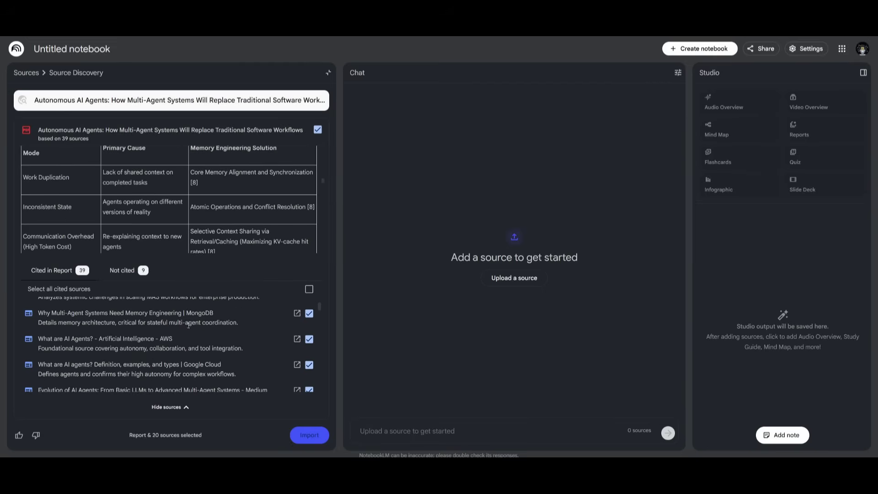
Step: Select all cited sources and import them together with the report
{"action": "left_click", "coordinate": [309, 313]}
{"action": "left_click", "coordinate": [309, 313]}
{"action": "scroll", "coordinate": [215, 318], "scroll_direction": "down", "scroll_amount": 5}
{"action": "scroll", "coordinate": [215, 319], "scroll_direction": "down", "scroll_amount": 10}
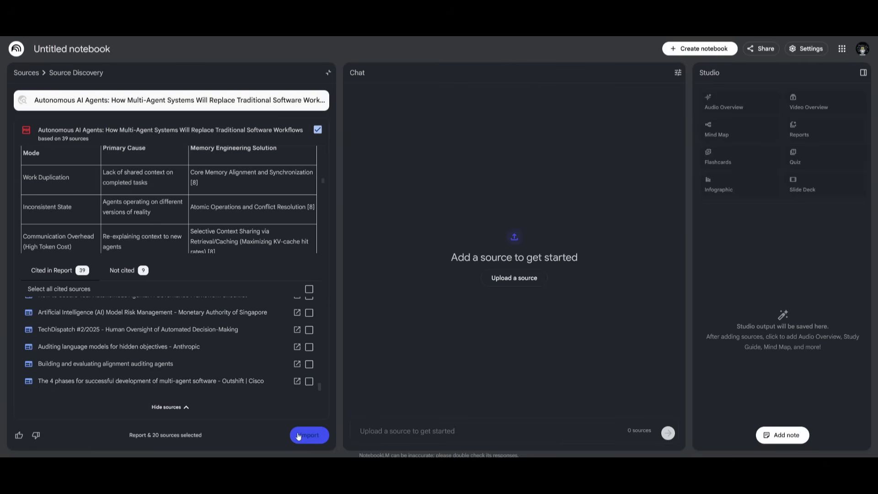
{"action": "left_click", "coordinate": [308, 289]}
{"action": "scroll", "coordinate": [202, 339], "scroll_direction": "up", "scroll_amount": 10}
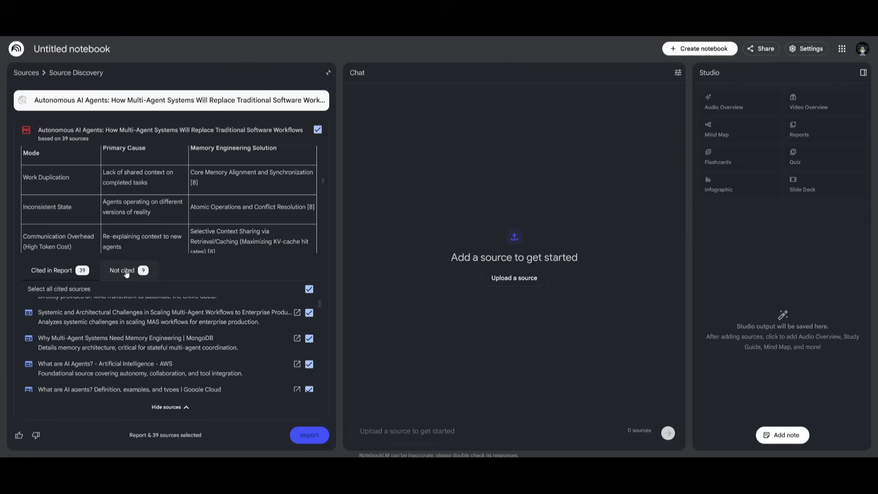
{"action": "left_click", "coordinate": [323, 437]}
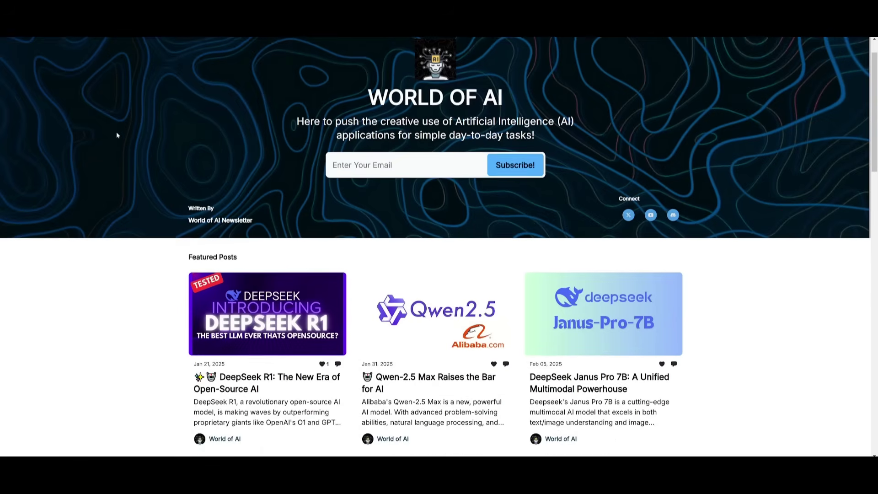
{"action": "scroll", "coordinate": [117, 133], "scroll_direction": "down", "scroll_amount": 5}
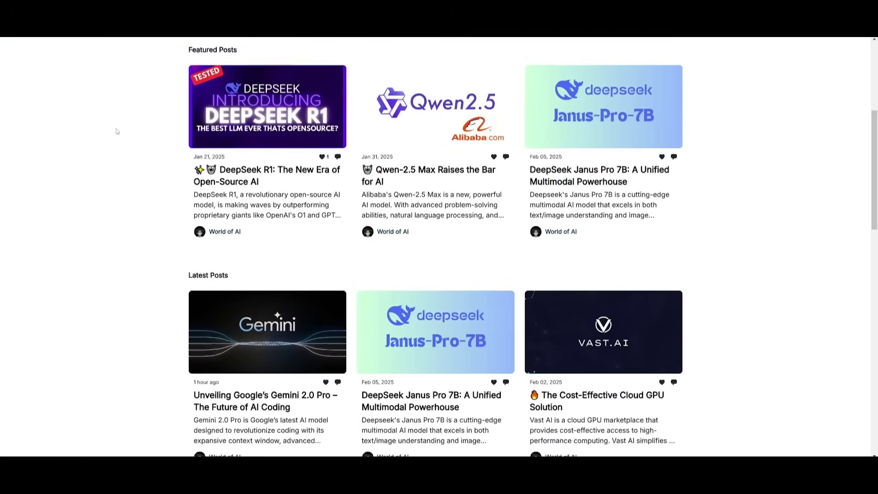
{"action": "scroll", "coordinate": [117, 132], "scroll_direction": "down", "scroll_amount": 5}
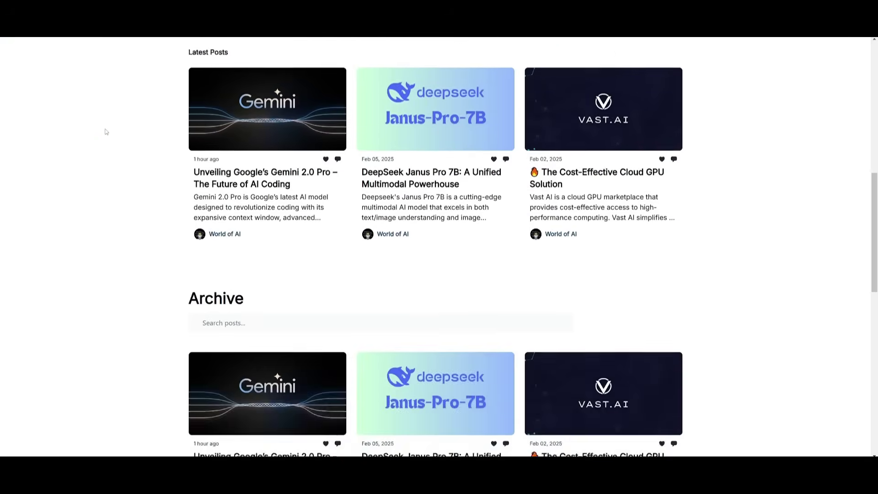
{"action": "scroll", "coordinate": [105, 131], "scroll_direction": "down", "scroll_amount": 6}
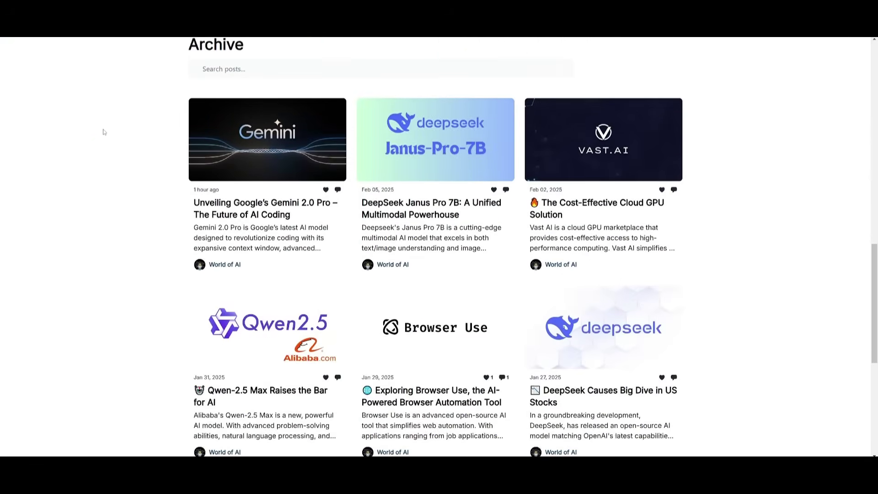
{"action": "scroll", "coordinate": [103, 130], "scroll_direction": "down", "scroll_amount": 2}
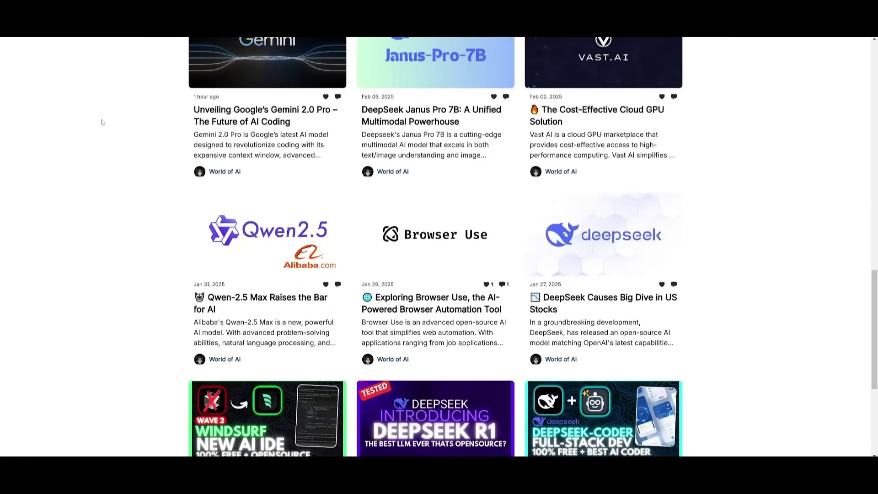
{"action": "scroll", "coordinate": [93, 132], "scroll_direction": "down", "scroll_amount": 4}
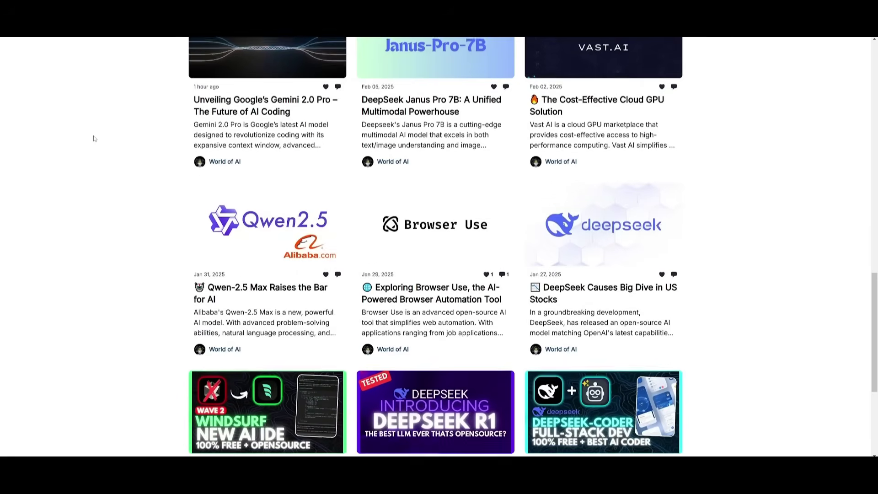
{"action": "scroll", "coordinate": [88, 139], "scroll_direction": "down", "scroll_amount": 1}
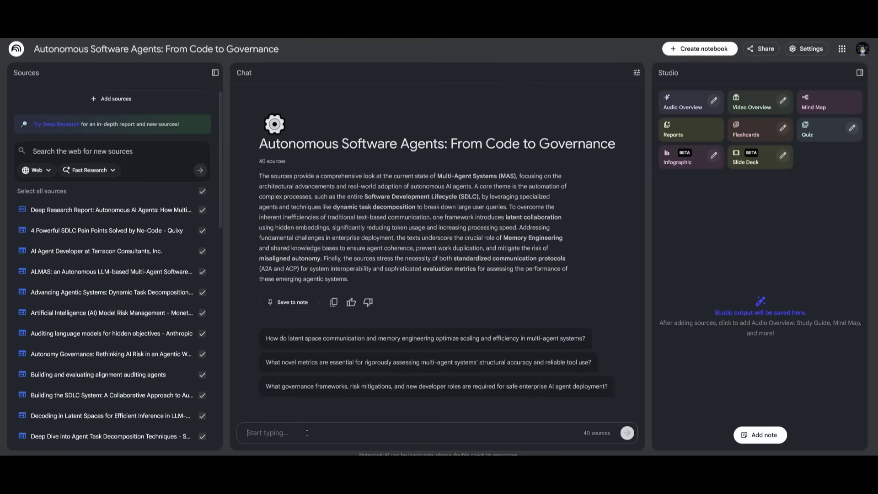
Step: Ask the suggested question on latent space communication and memory engineering, and read the answer
{"action": "left_click", "coordinate": [373, 343]}
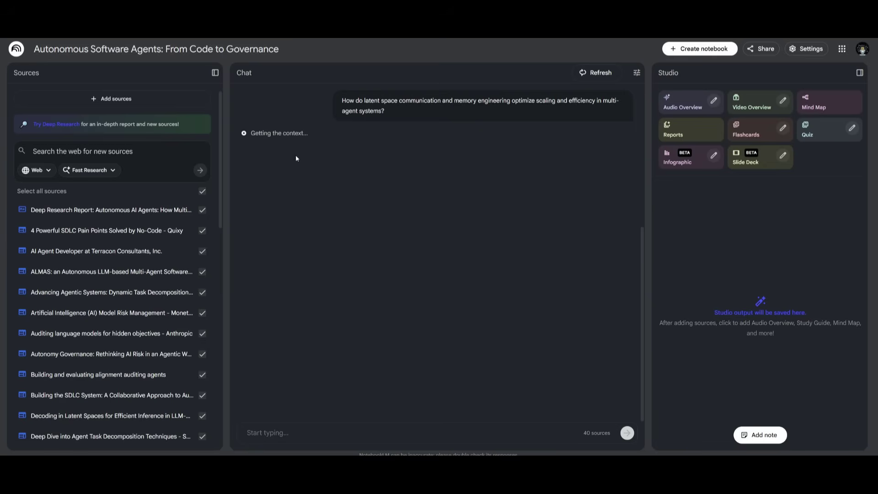
{"action": "scroll", "coordinate": [348, 150], "scroll_direction": "up", "scroll_amount": 4}
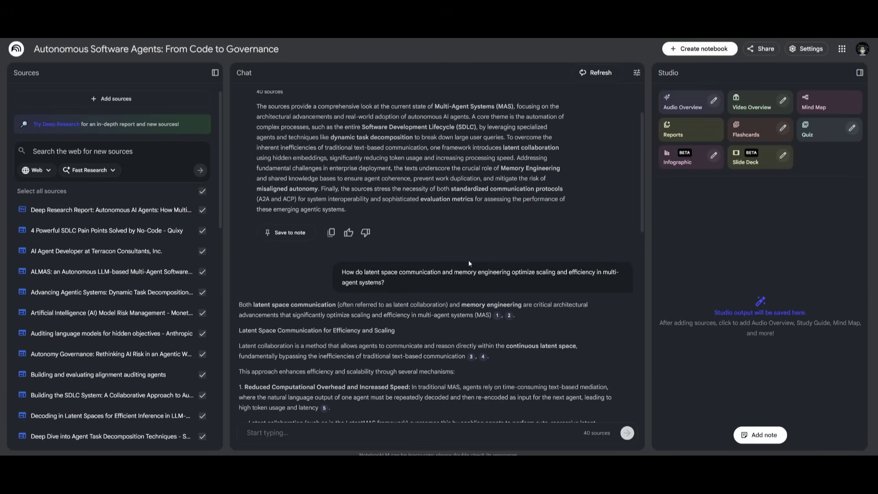
{"action": "scroll", "coordinate": [365, 283], "scroll_direction": "down", "scroll_amount": 3}
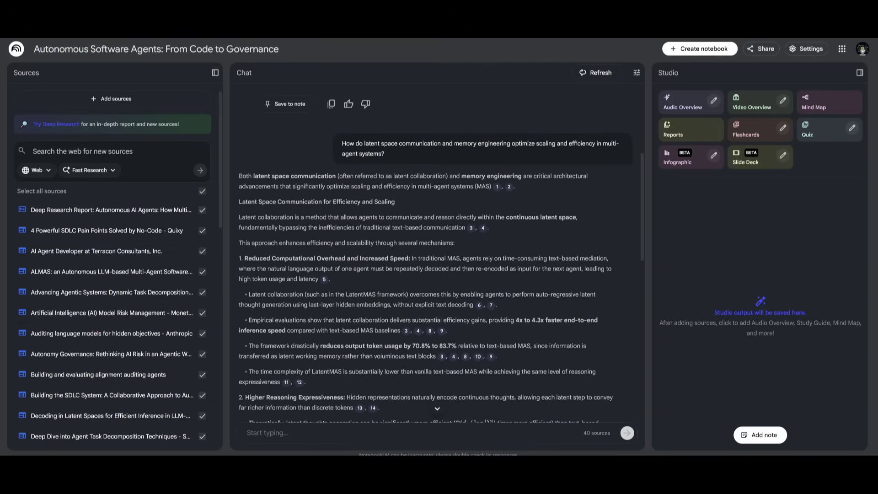
{"action": "scroll", "coordinate": [357, 296], "scroll_direction": "down", "scroll_amount": 3}
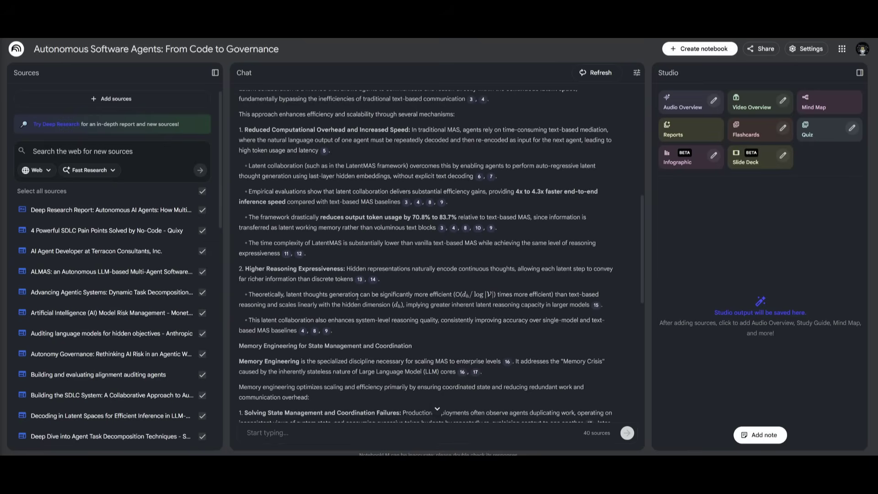
{"action": "mouse_move", "coordinate": [288, 257]}
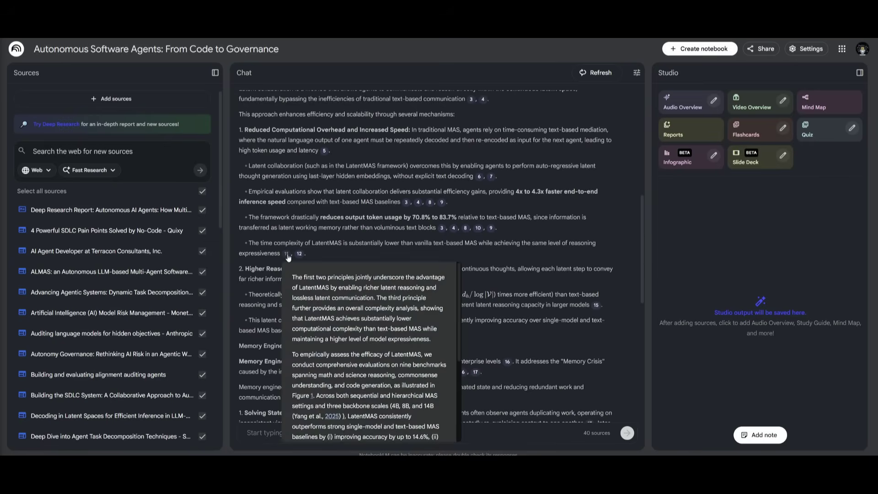
{"action": "scroll", "coordinate": [288, 257], "scroll_direction": "down", "scroll_amount": 7}
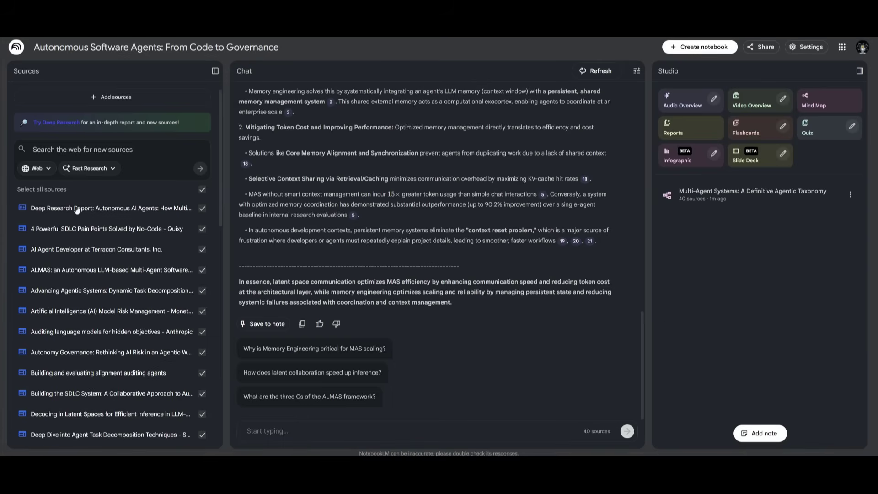
Step: Bring up the Add sources window from the Sources panel
{"action": "left_click", "coordinate": [134, 97]}
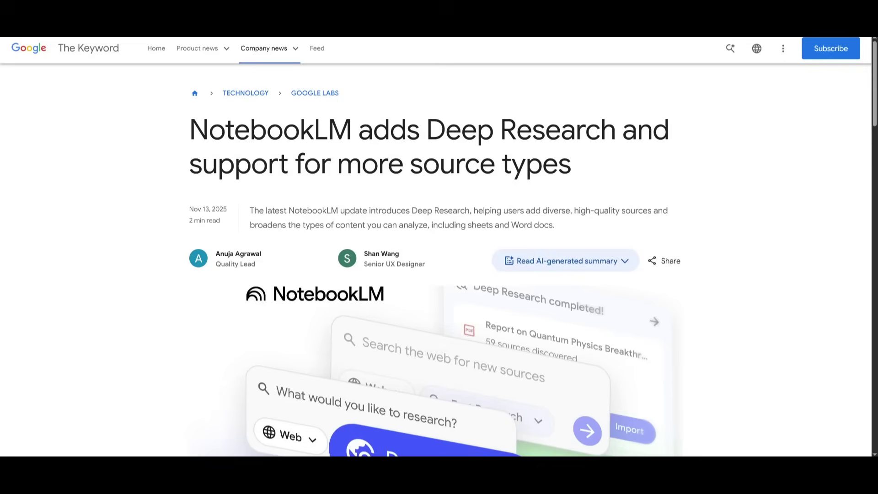
Step: Scroll the Keyword article to the 'Upload information in more file types' section
{"action": "scroll", "coordinate": [459, 288], "scroll_direction": "down", "scroll_amount": 10}
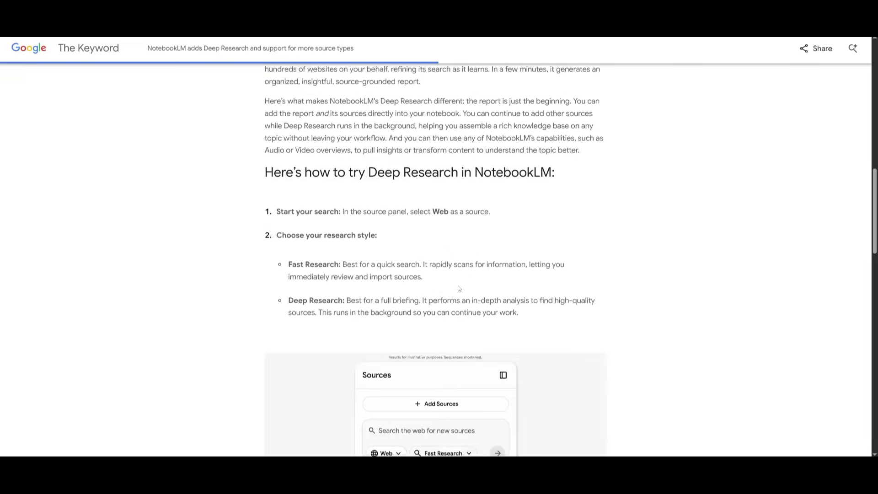
{"action": "scroll", "coordinate": [460, 288], "scroll_direction": "down", "scroll_amount": 7}
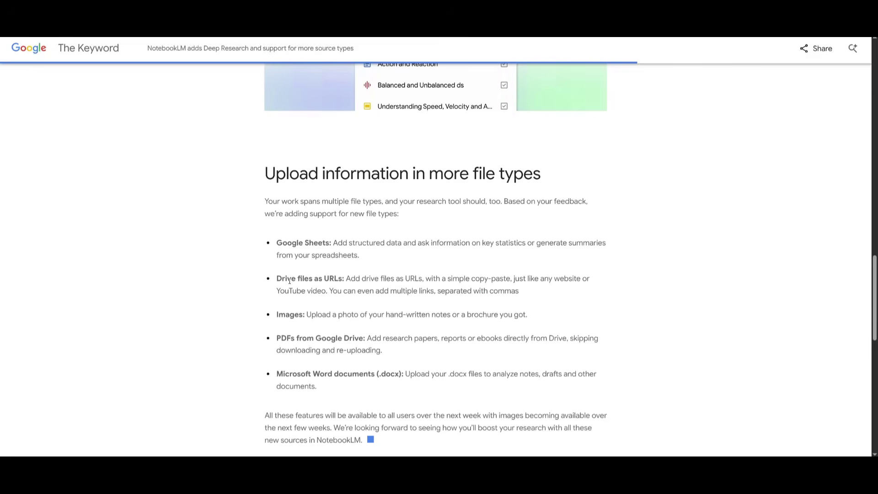
{"action": "scroll", "coordinate": [297, 279], "scroll_direction": "down", "scroll_amount": 1}
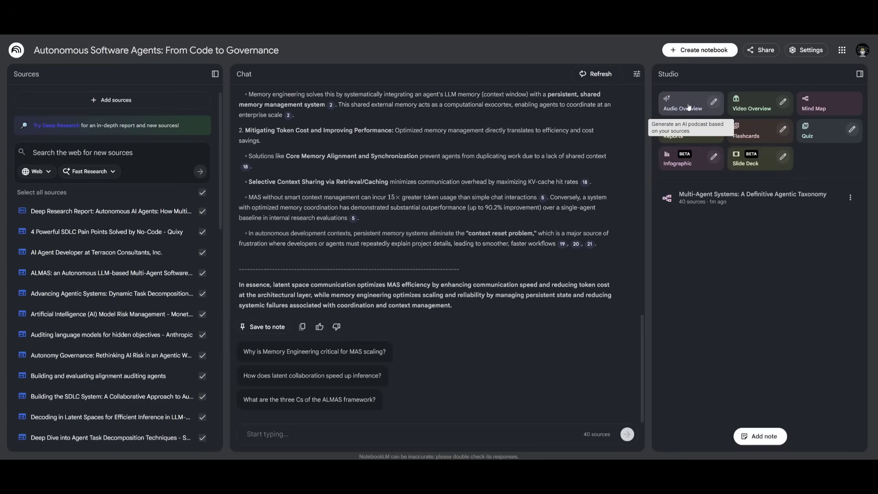
Step: Generate an audio overview, then play the existing one and skip ahead to 02:20
{"action": "scroll", "coordinate": [350, 204], "scroll_direction": "up", "scroll_amount": 15}
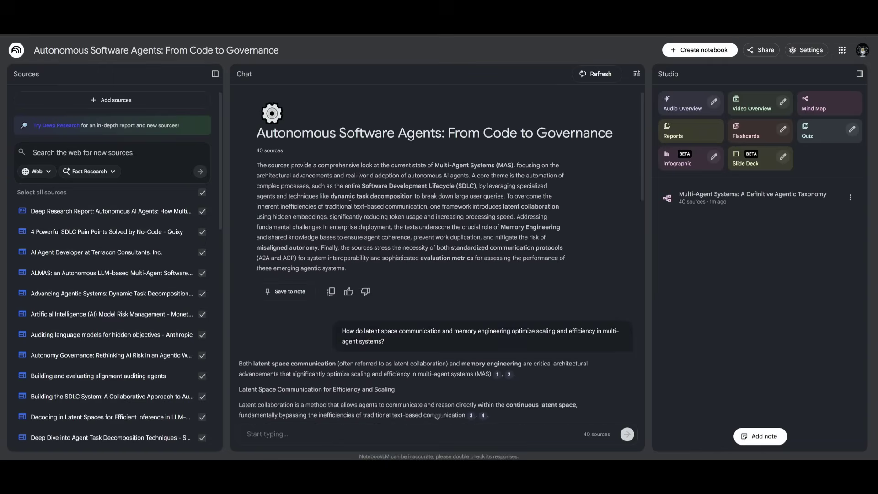
{"action": "left_click", "coordinate": [691, 105]}
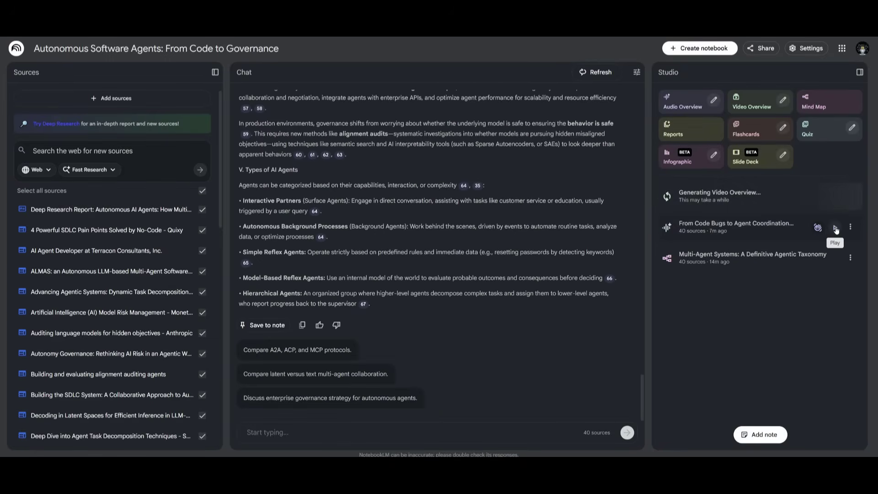
{"action": "left_click", "coordinate": [837, 229]}
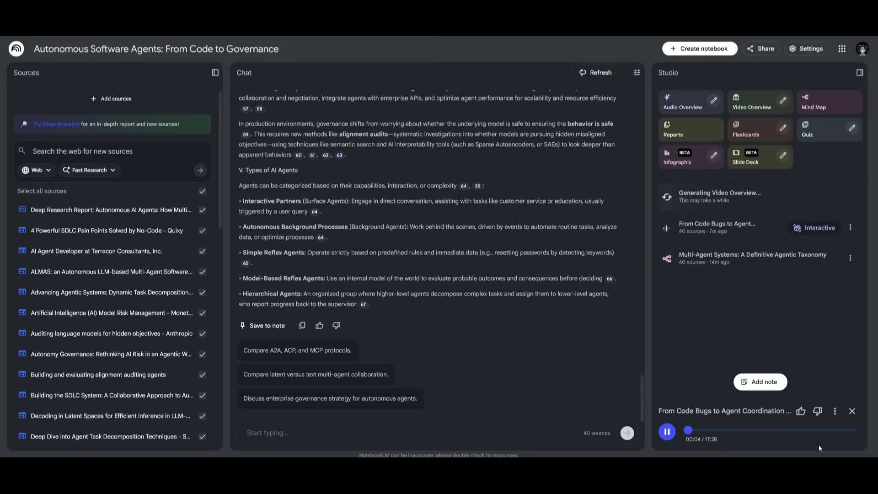
{"action": "scroll", "coordinate": [498, 348], "scroll_direction": "up", "scroll_amount": 20}
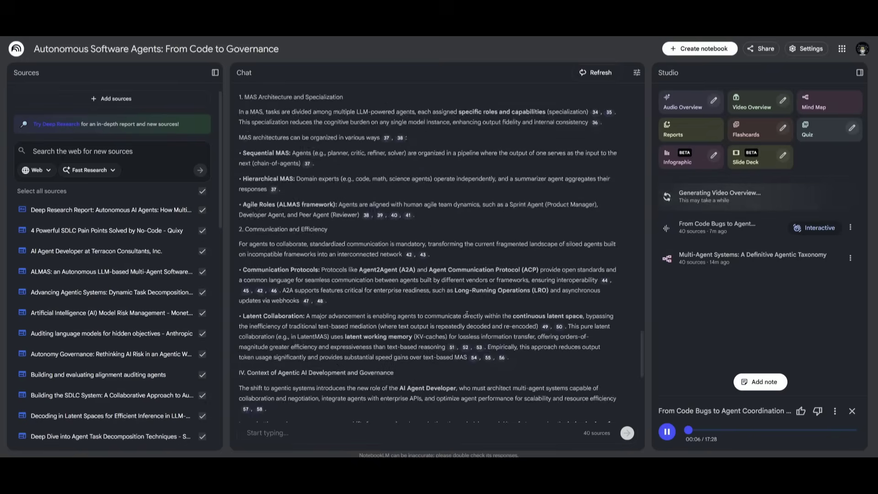
{"action": "scroll", "coordinate": [465, 313], "scroll_direction": "up", "scroll_amount": 15}
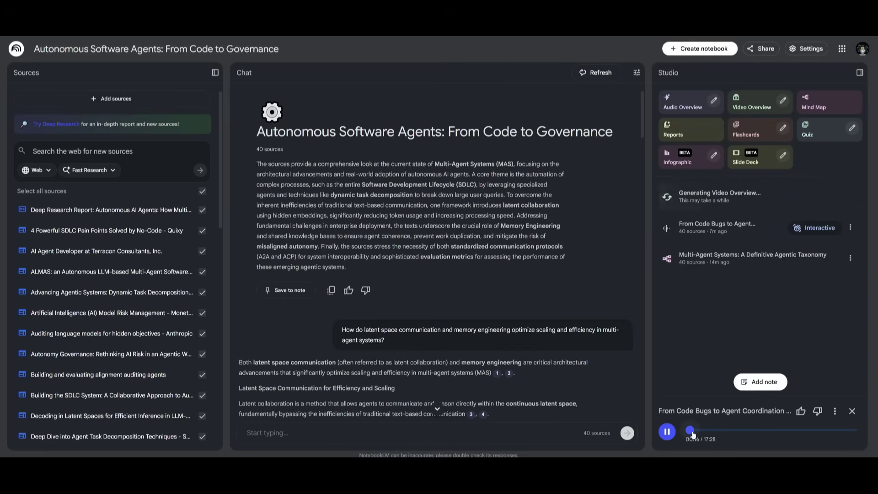
{"action": "left_click", "coordinate": [709, 431]}
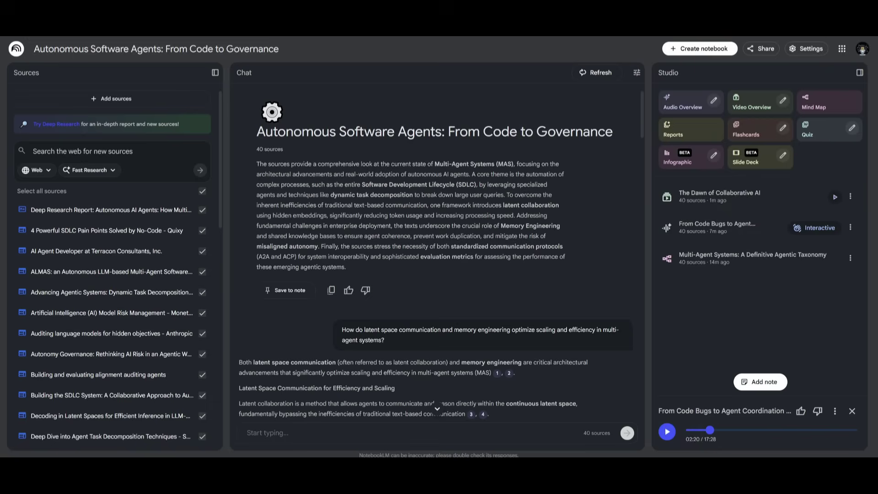
Step: Play the 'From Code Bugs to Agent Coordination Failures' audio overview in interactive mode
{"action": "left_click", "coordinate": [812, 234]}
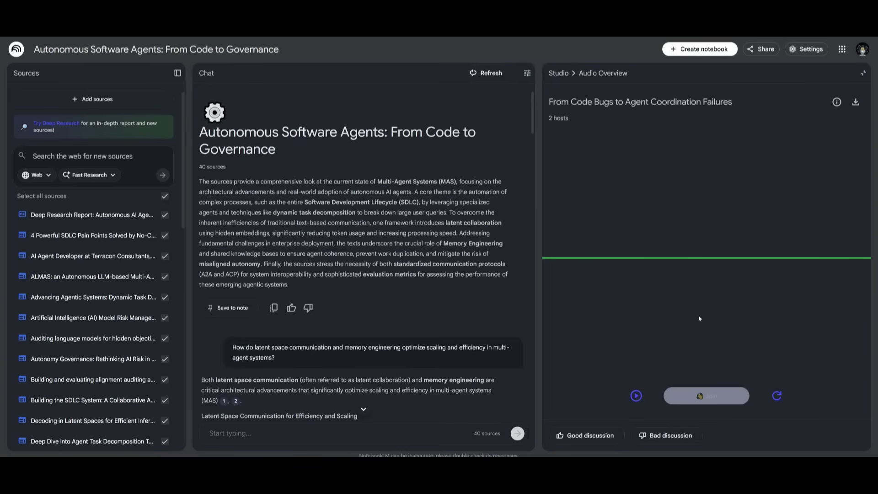
{"action": "left_click", "coordinate": [636, 395]}
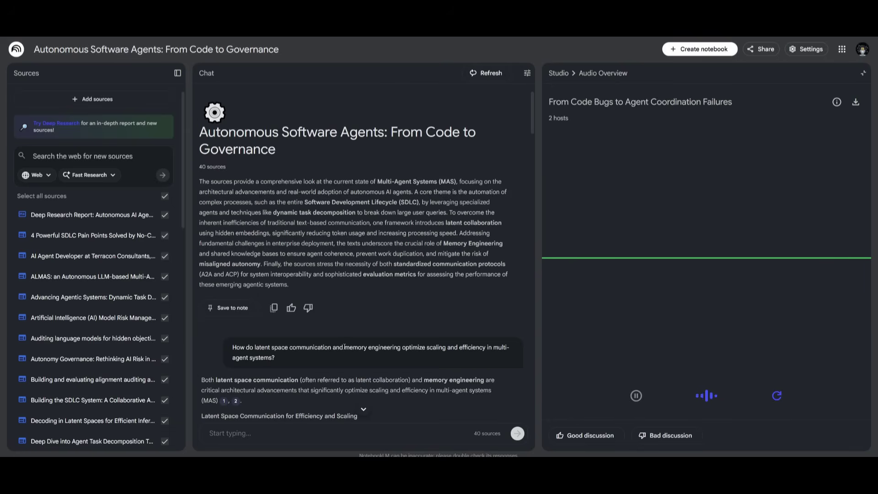
{"action": "mouse_move", "coordinate": [714, 402]}
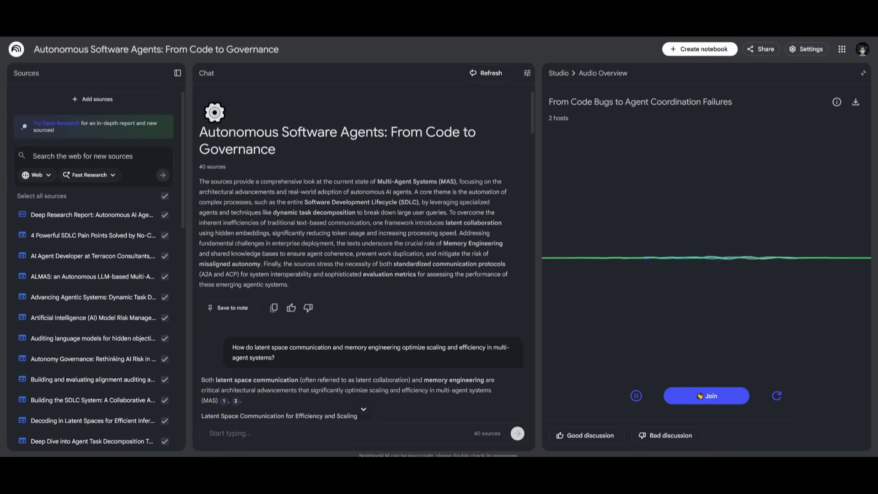
Step: Close the audio player, view the multi-agent systems taxonomy mind map, then exit it
{"action": "left_click", "coordinate": [863, 73]}
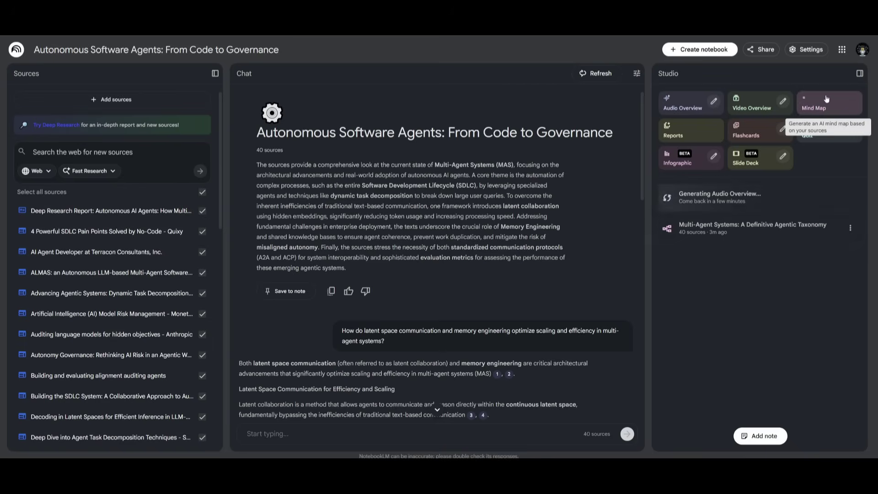
{"action": "left_click", "coordinate": [727, 227]}
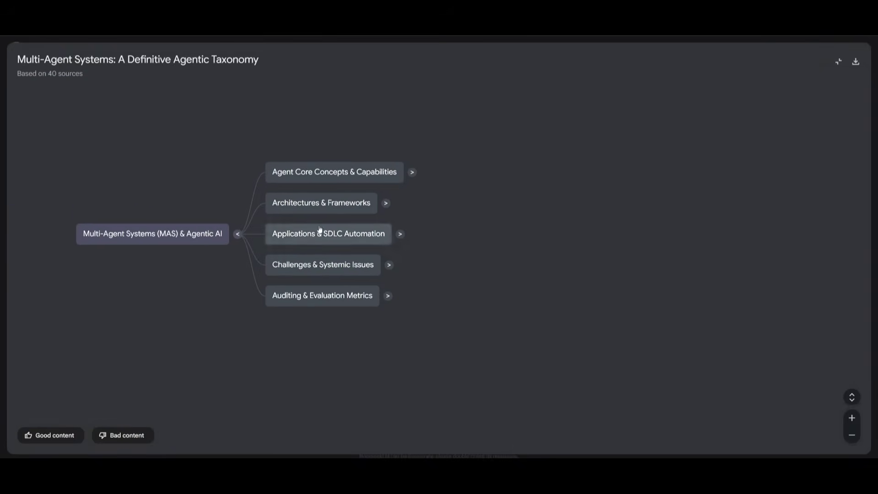
{"action": "key", "text": "Escape"}
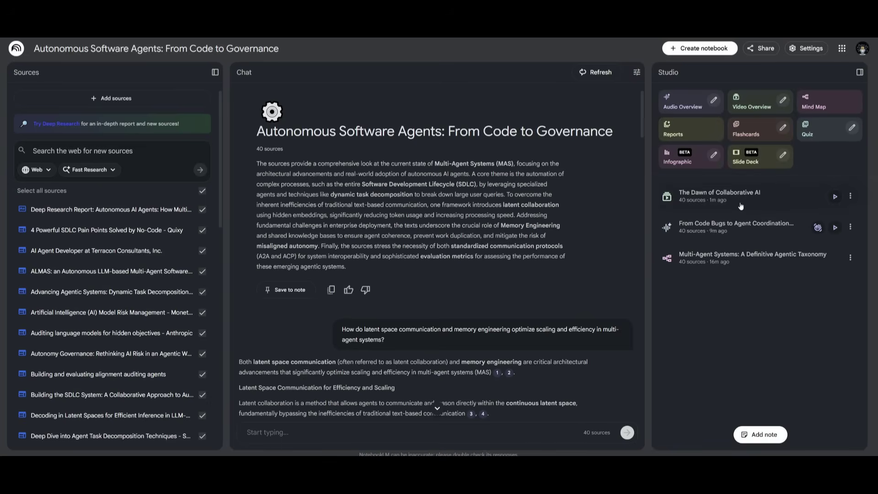
{"action": "left_click", "coordinate": [834, 197]}
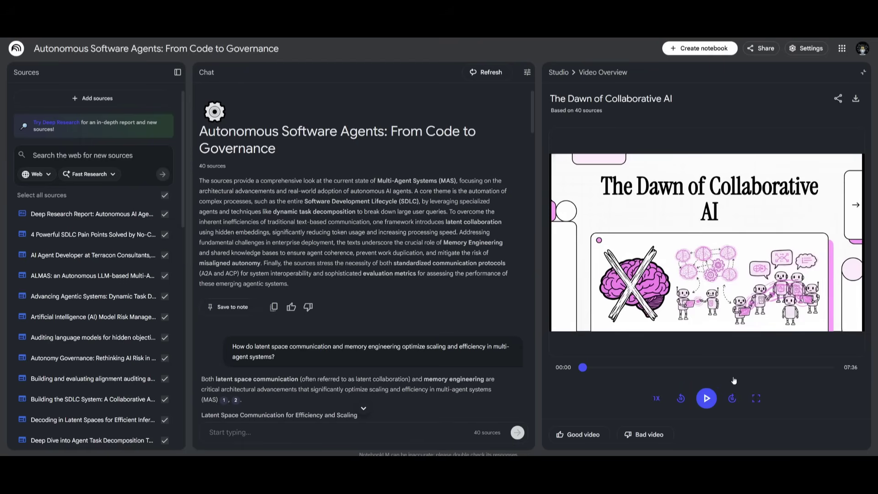
{"action": "left_click", "coordinate": [707, 398]}
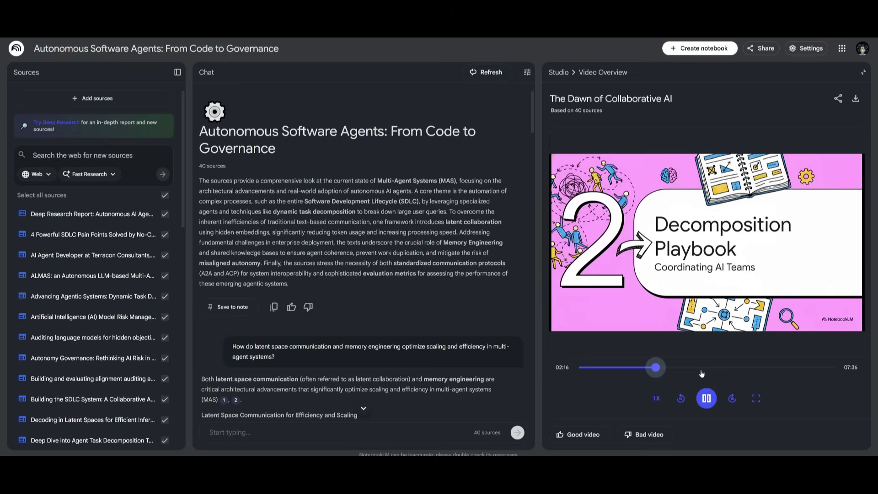
{"action": "left_click", "coordinate": [702, 371]}
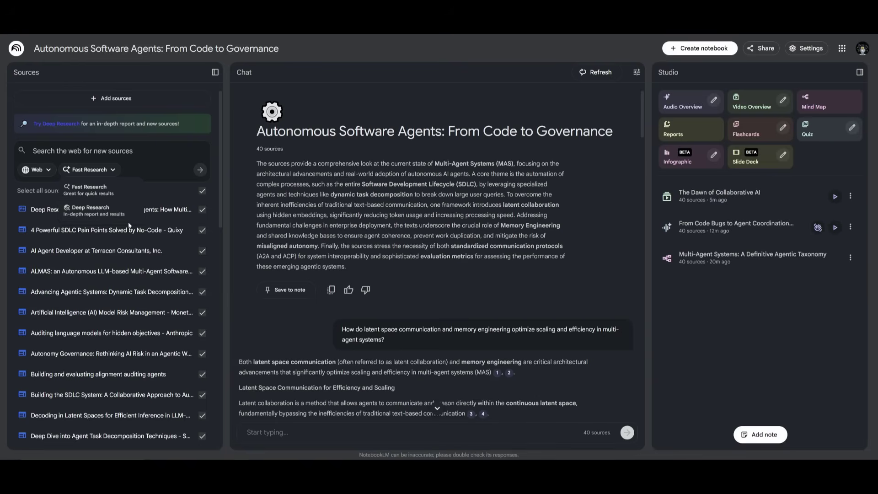
Step: Generate a Concept Explainer report and scroll through 'A Beginner's Guide to AI Collaboration'
{"action": "left_click", "coordinate": [694, 133]}
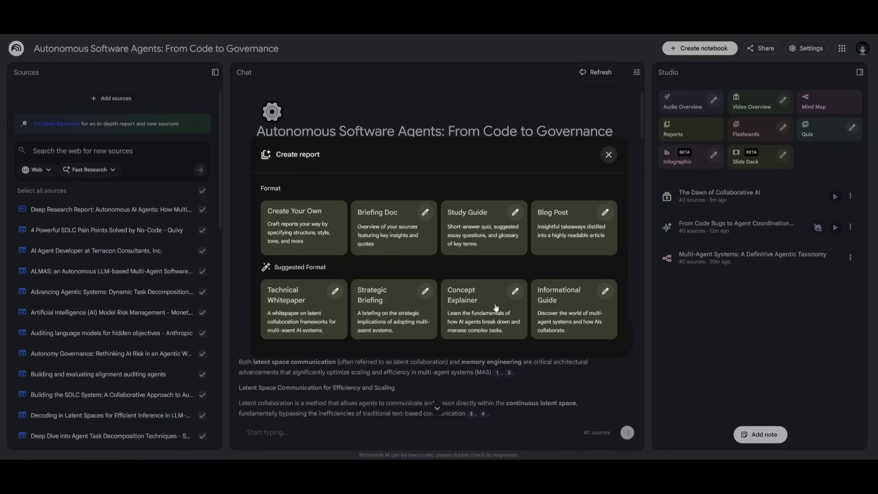
{"action": "left_click", "coordinate": [554, 313]}
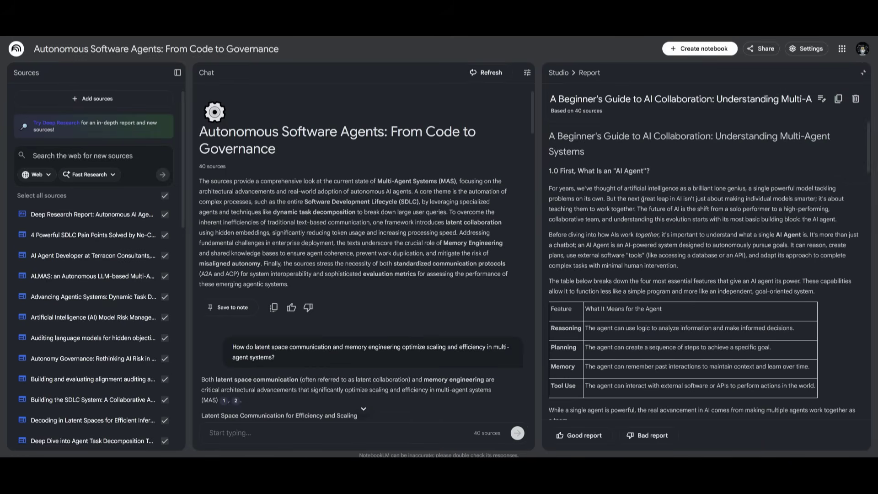
{"action": "scroll", "coordinate": [643, 200], "scroll_direction": "down", "scroll_amount": 2}
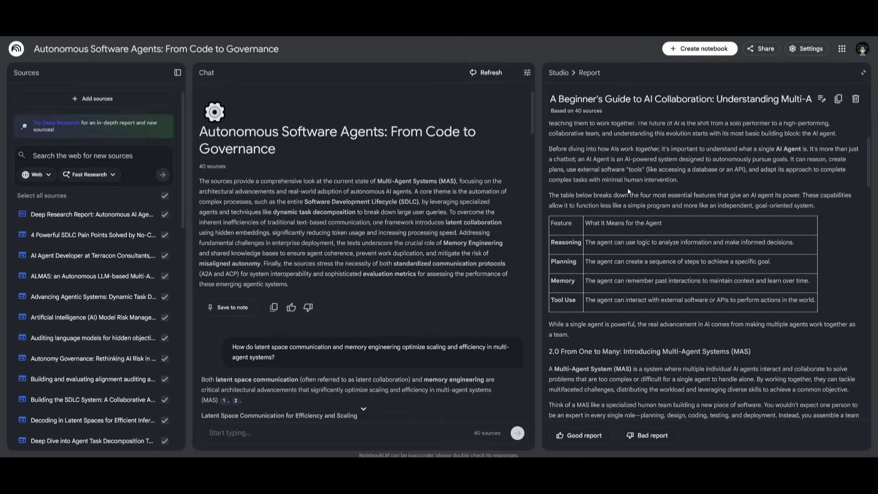
{"action": "scroll", "coordinate": [623, 192], "scroll_direction": "down", "scroll_amount": 2}
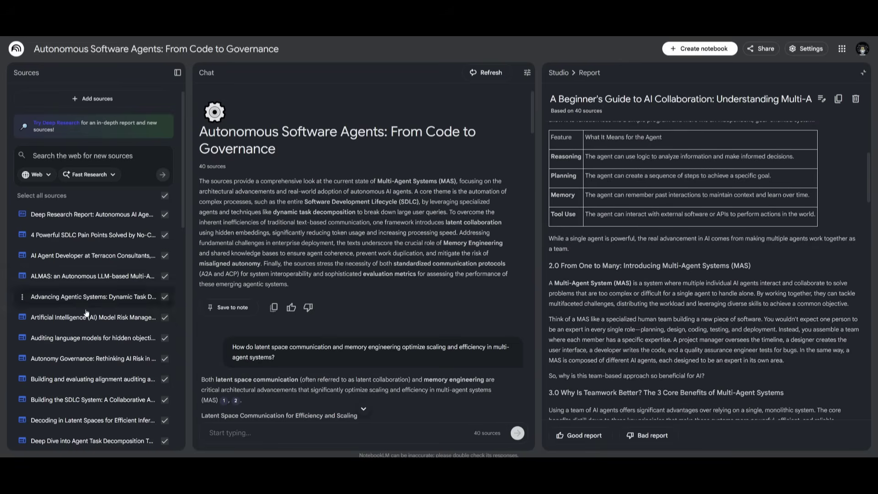
{"action": "scroll", "coordinate": [726, 357], "scroll_direction": "down", "scroll_amount": 15}
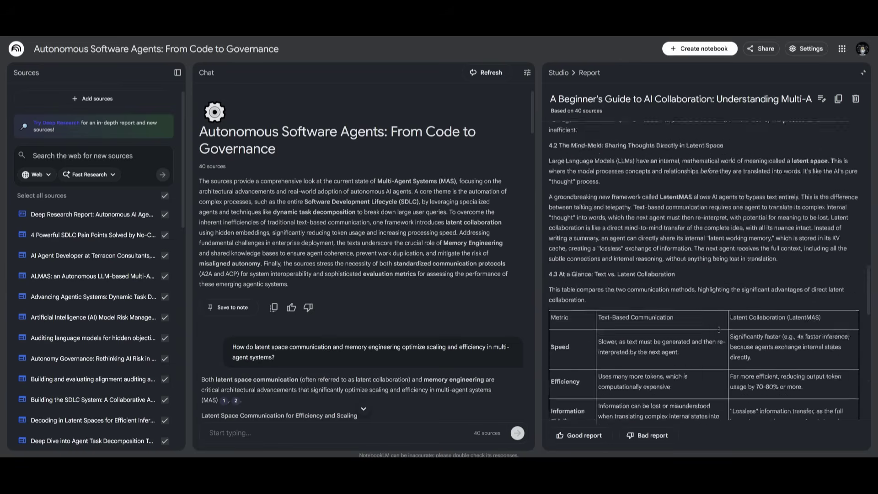
{"action": "scroll", "coordinate": [721, 329], "scroll_direction": "down", "scroll_amount": 5}
{"action": "scroll", "coordinate": [350, 270], "scroll_direction": "down", "scroll_amount": 4}
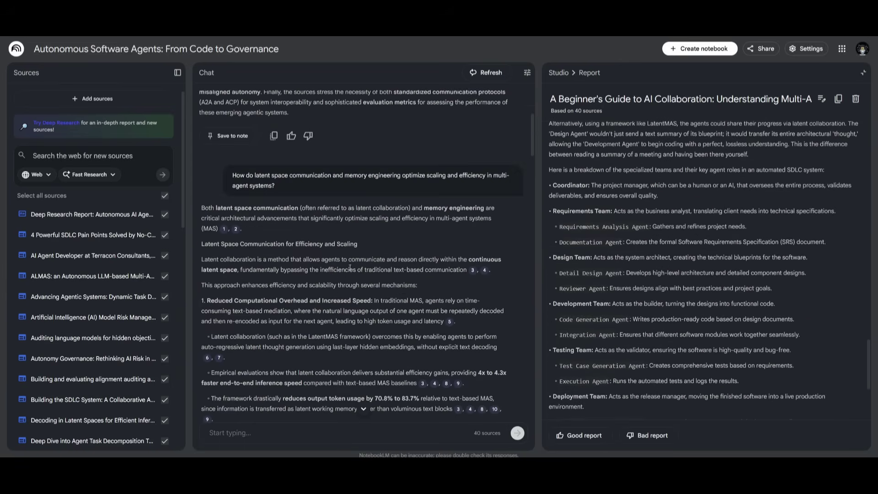
{"action": "scroll", "coordinate": [654, 271], "scroll_direction": "down", "scroll_amount": 4}
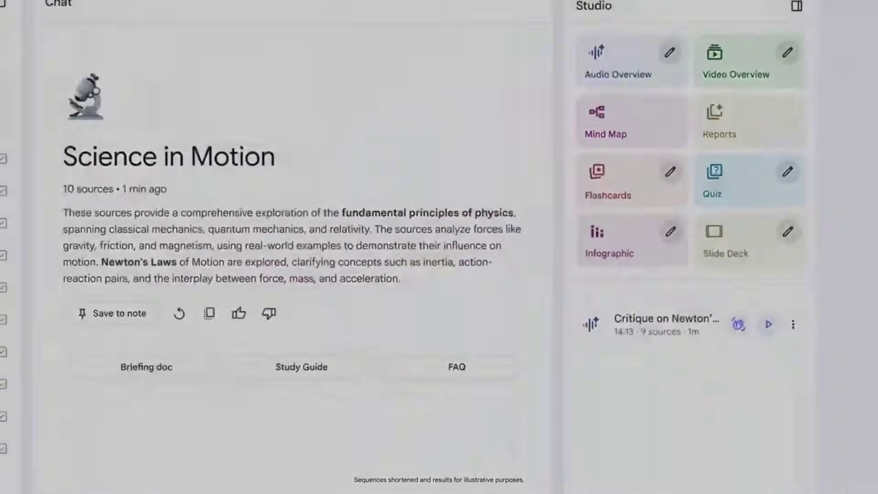
Step: Generate a slide deck described as 'Explain Newton's Law of Motion to a 10 year old who loves soccer'
{"action": "left_click", "coordinate": [666, 270]}
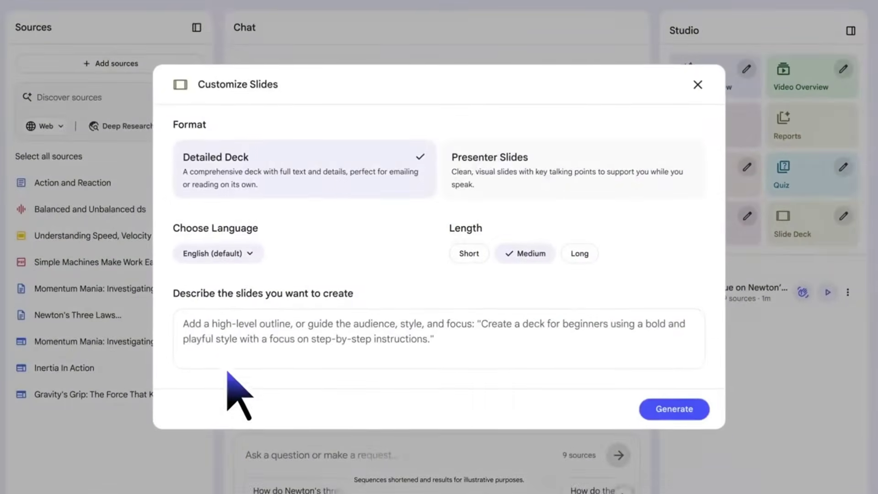
{"action": "left_click", "coordinate": [219, 353]}
{"action": "type", "text": "Explain Newton's Law of Motion to a 10 year old who loves soccer"}
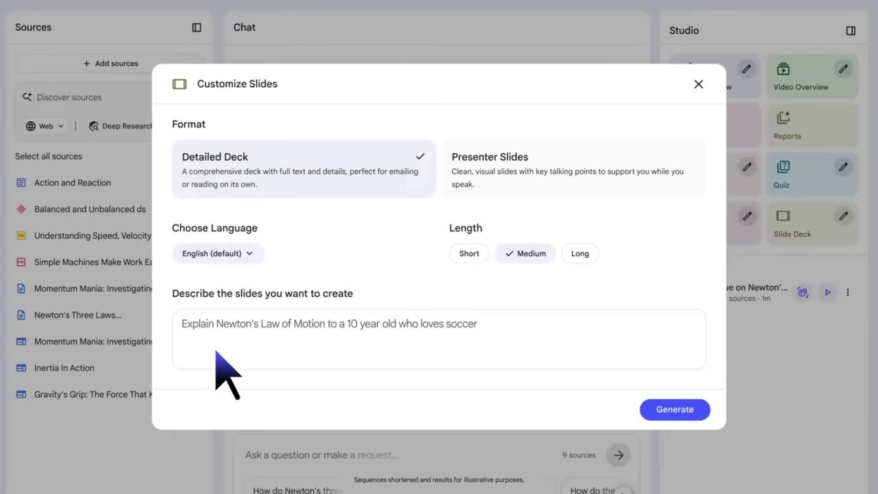
{"action": "left_click", "coordinate": [672, 411]}
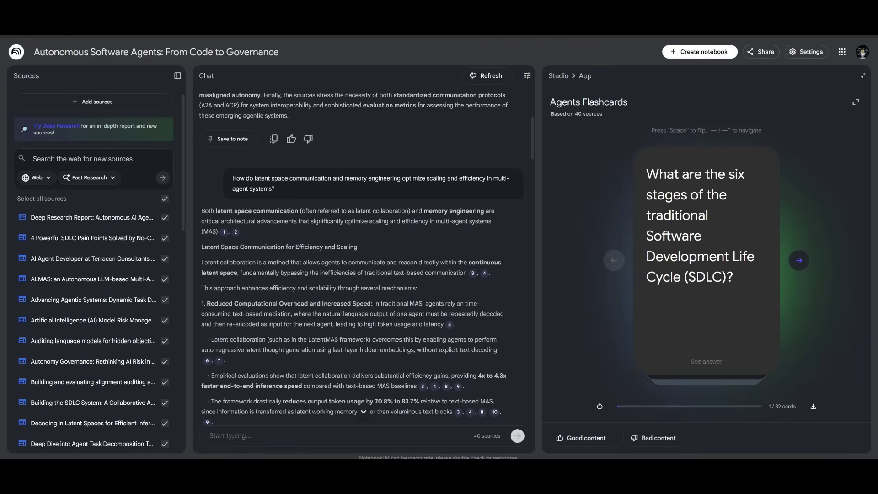
Step: Page through the Agents Flashcards to card 7 of 82, then return to the Studio list
{"action": "left_click", "coordinate": [799, 261]}
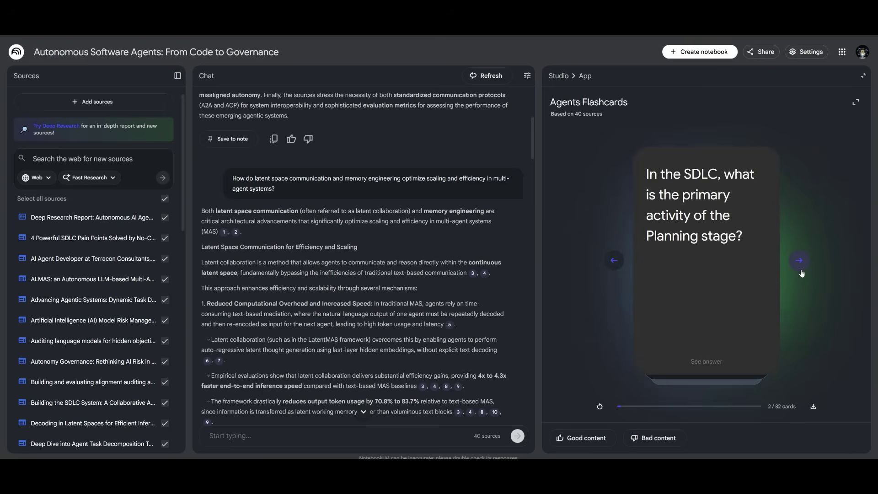
{"action": "left_click", "coordinate": [807, 262]}
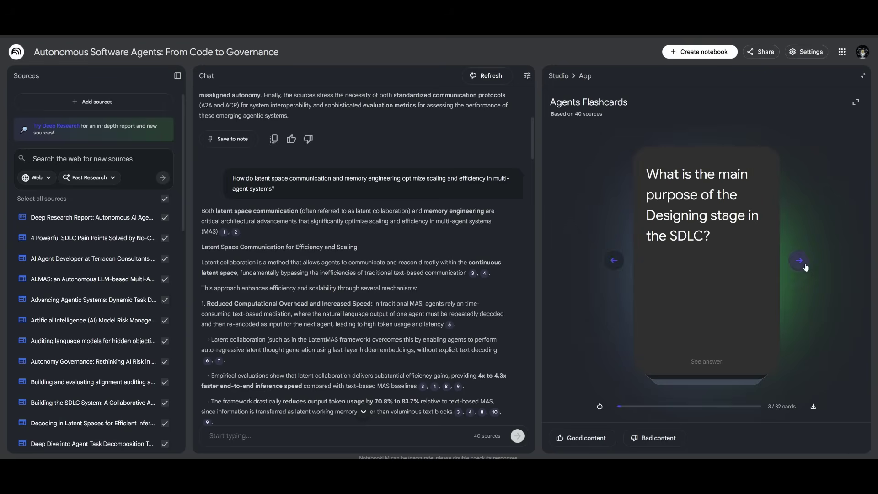
{"action": "left_click", "coordinate": [803, 263]}
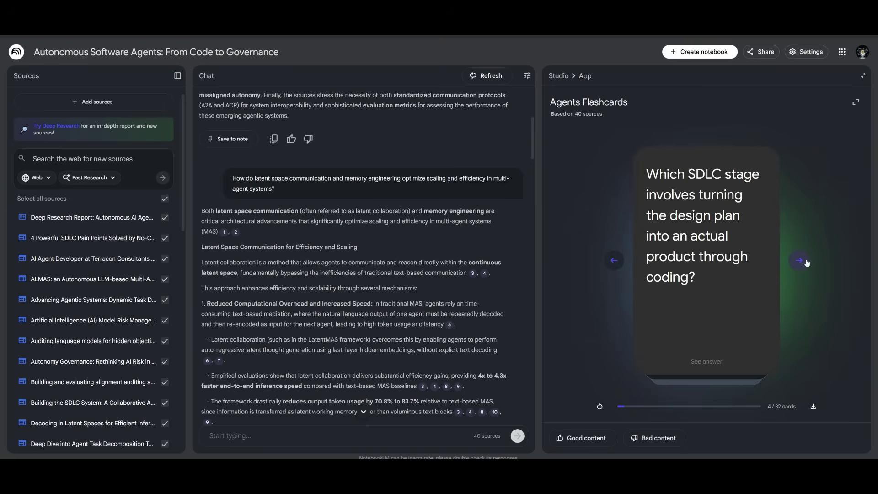
{"action": "left_click", "coordinate": [807, 263]}
{"action": "left_click", "coordinate": [805, 264]}
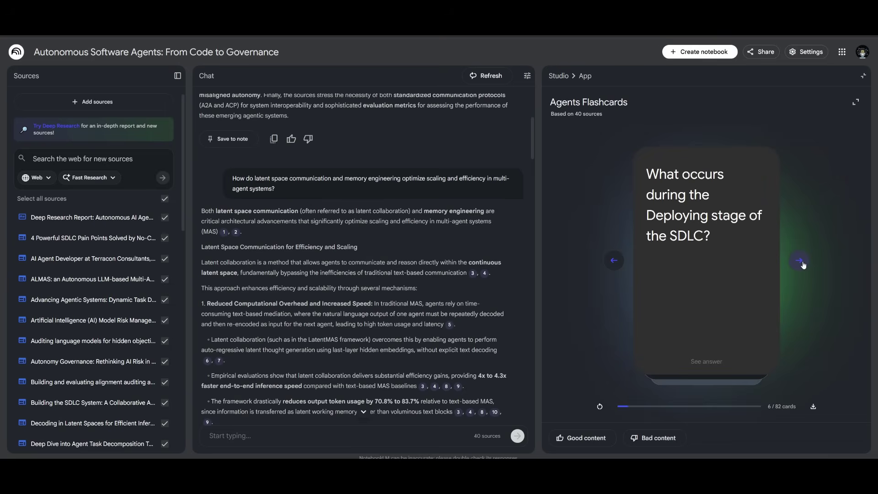
{"action": "left_click", "coordinate": [803, 263]}
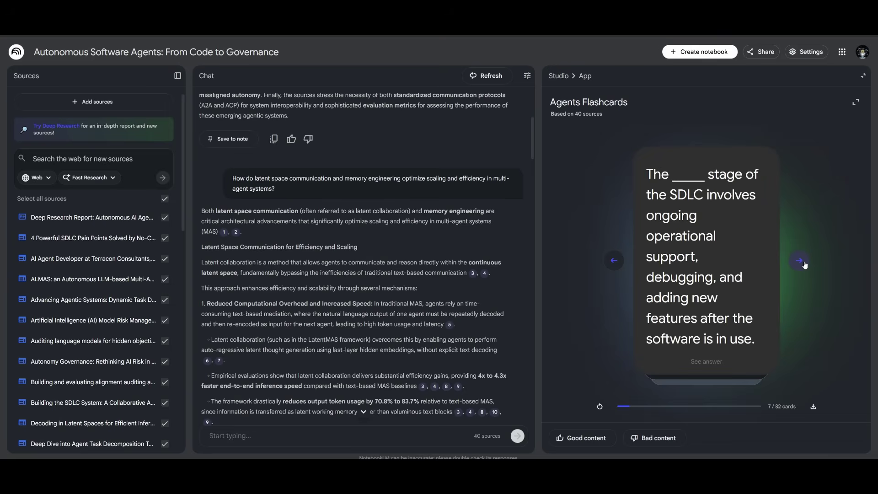
{"action": "left_click", "coordinate": [566, 77]}
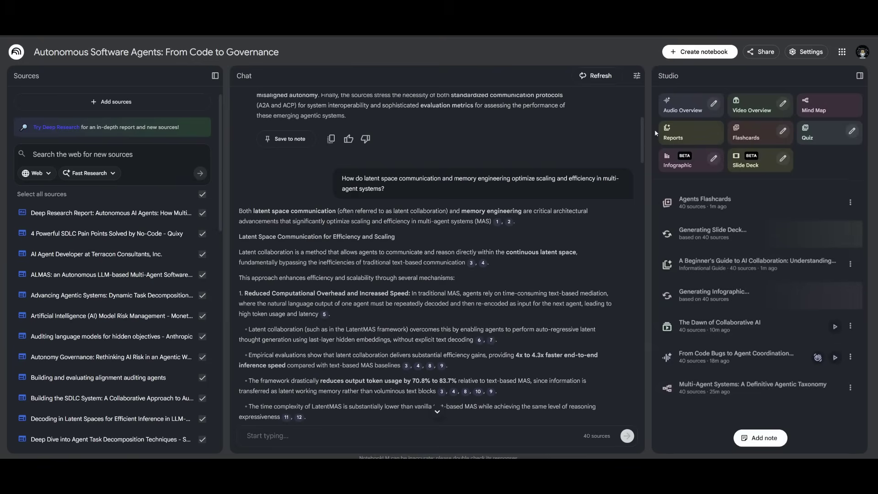
Step: Generate the AI Agents Quiz, use the hint, answer question 1 with A and question 2 with D
{"action": "left_click", "coordinate": [827, 136]}
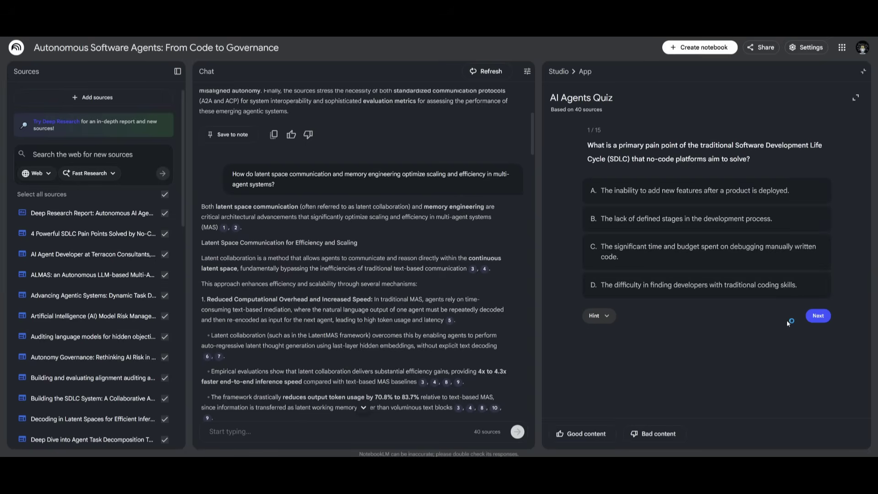
{"action": "left_click", "coordinate": [596, 320]}
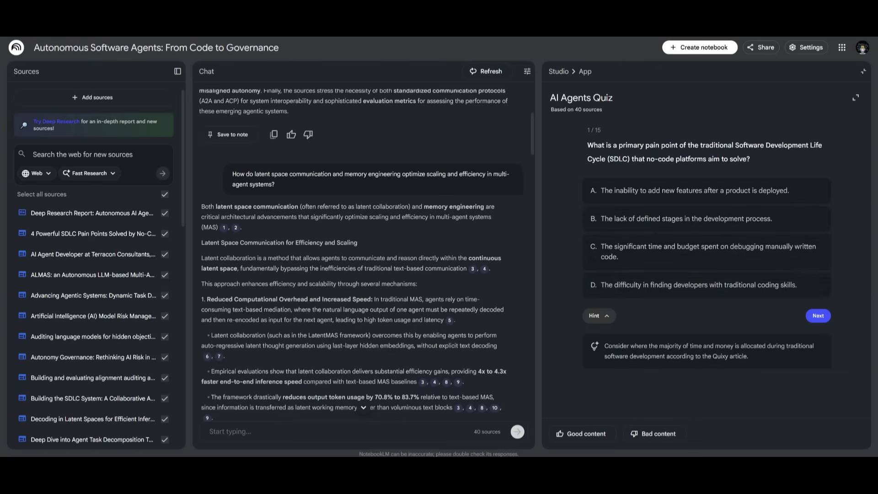
{"action": "left_click", "coordinate": [695, 190]}
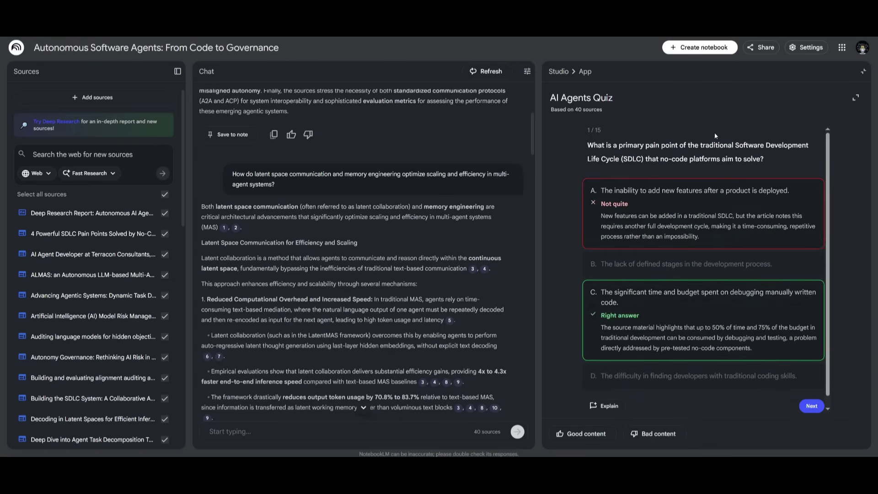
{"action": "left_click", "coordinate": [812, 407]}
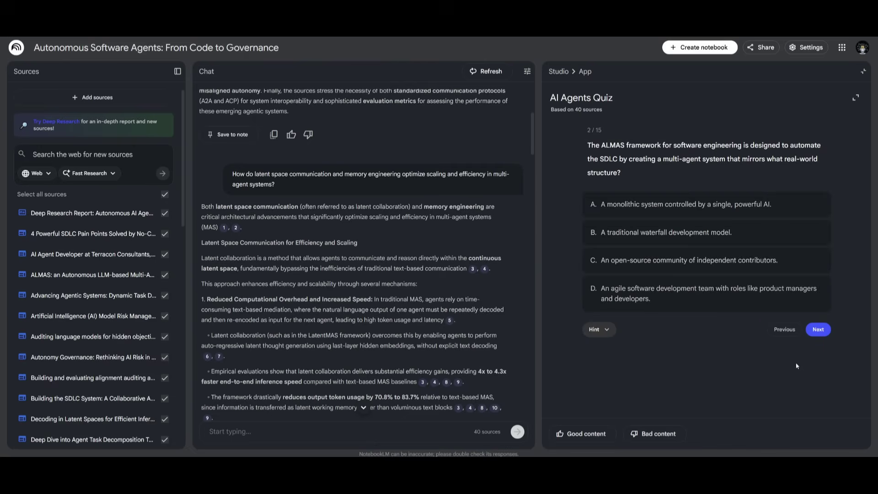
{"action": "left_click", "coordinate": [705, 289]}
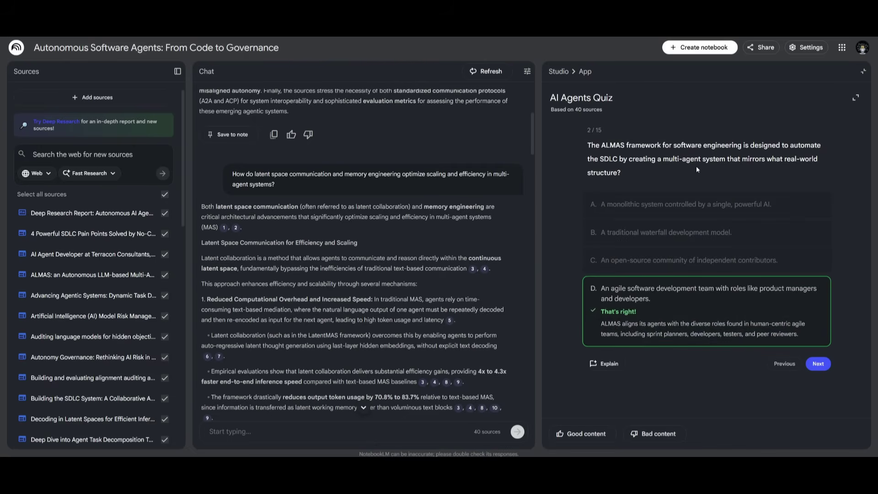
Step: Open the Add sources dialog and the YouTube video's Super Thanks options
{"action": "scroll", "coordinate": [277, 280], "scroll_direction": "up", "scroll_amount": 4}
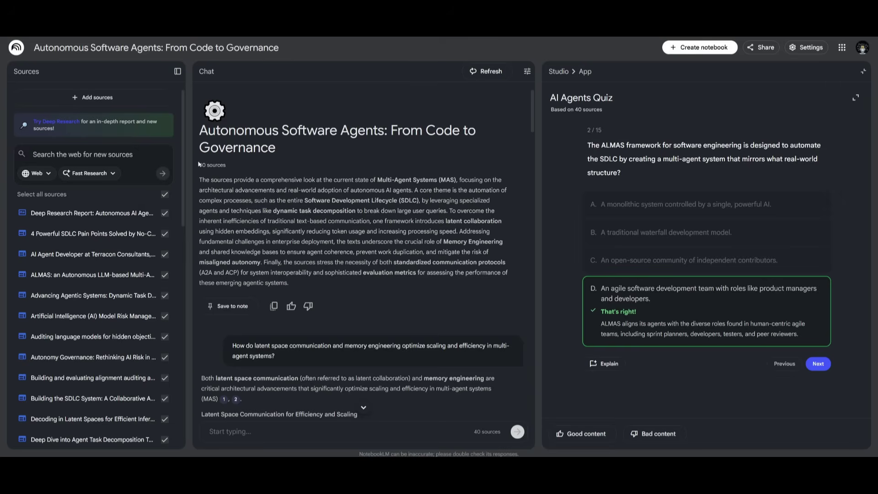
{"action": "left_click", "coordinate": [94, 98]}
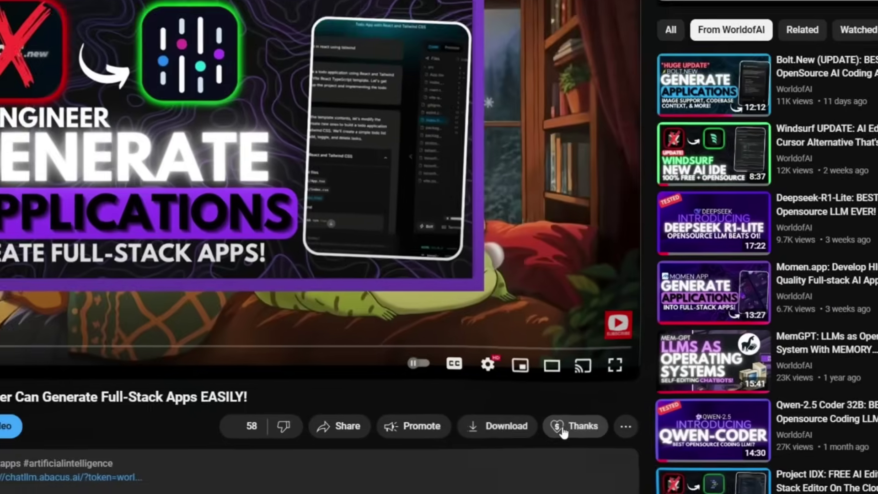
{"action": "left_click", "coordinate": [581, 424]}
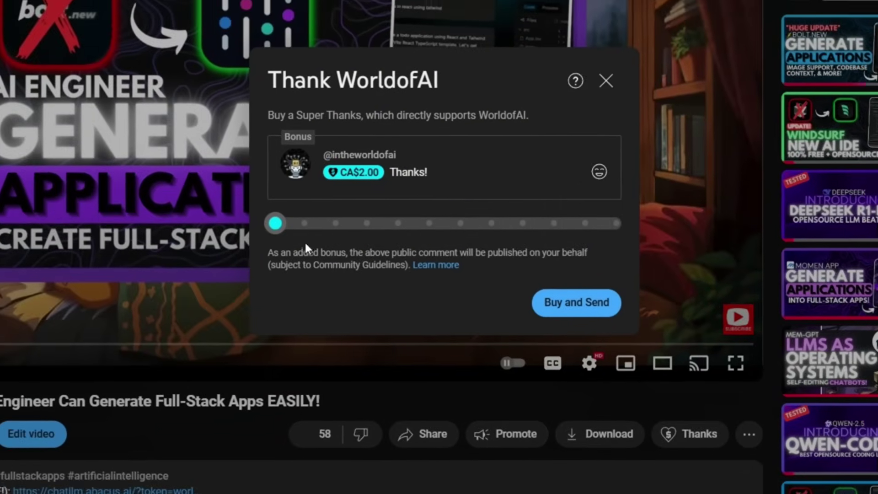
Step: Raise the Super Thanks amount, then view WorldofAI's AI Futurist and AI Mystic membership tiers
{"action": "left_click_drag", "start_coordinate": [276, 223], "coordinate": [652, 241]}
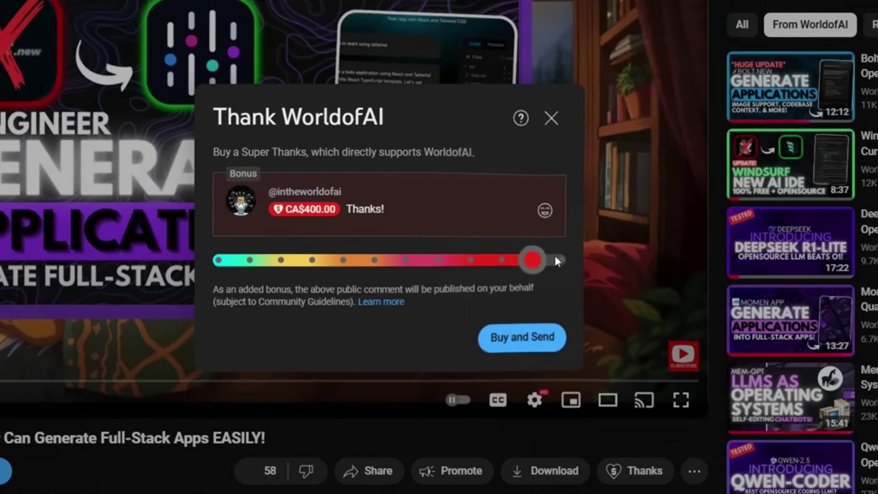
{"action": "left_click", "coordinate": [544, 210]}
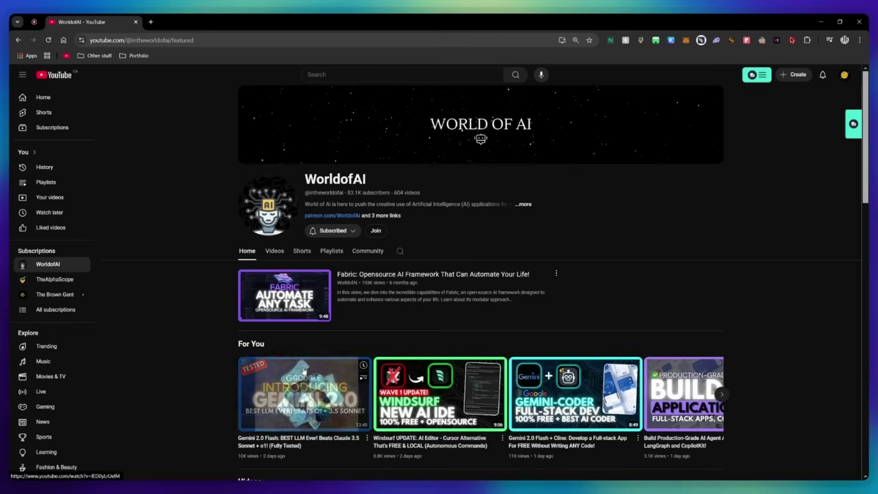
{"action": "left_click", "coordinate": [378, 230]}
{"action": "scroll", "coordinate": [450, 250], "scroll_direction": "down", "scroll_amount": 2}
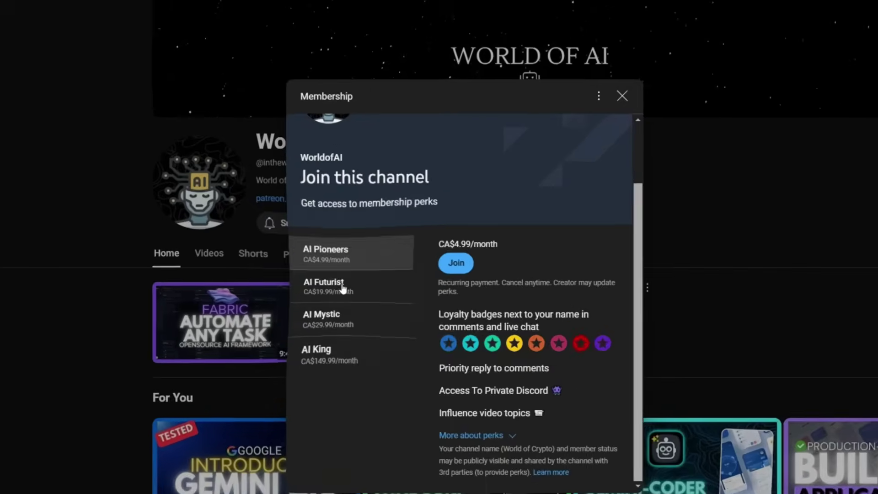
{"action": "left_click", "coordinate": [343, 286]}
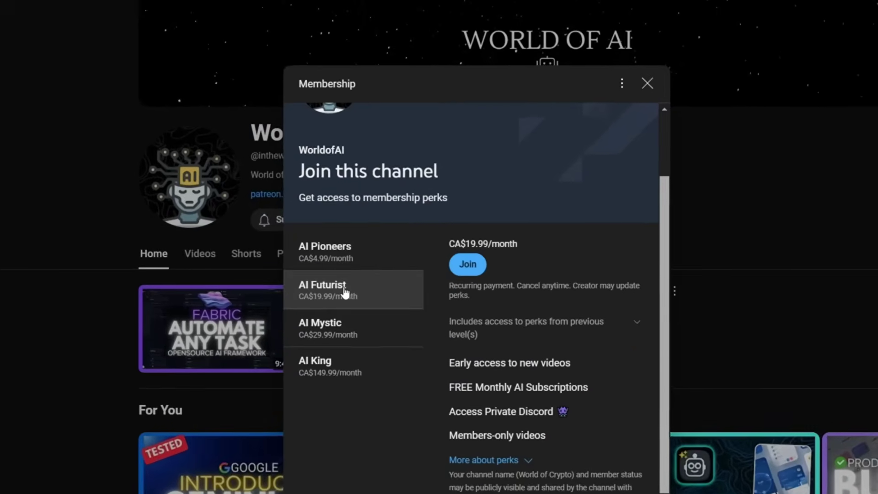
{"action": "left_click", "coordinate": [339, 316]}
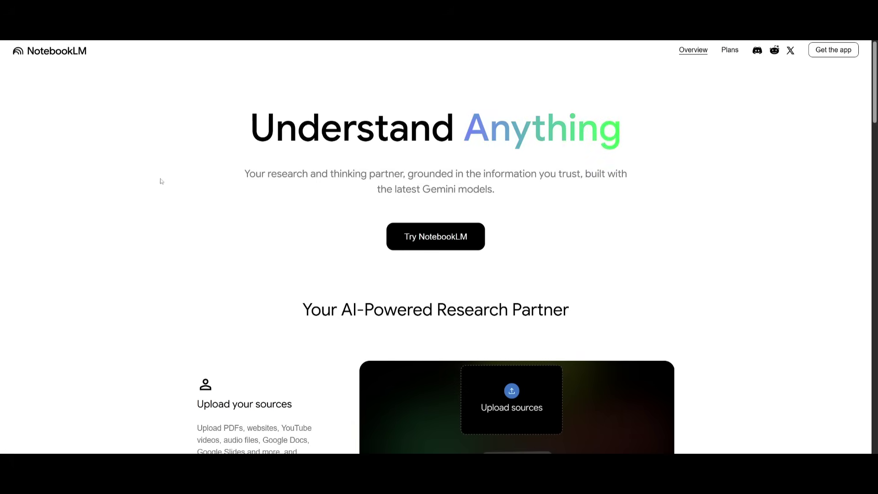
{"action": "scroll", "coordinate": [163, 164], "scroll_direction": "down", "scroll_amount": 2}
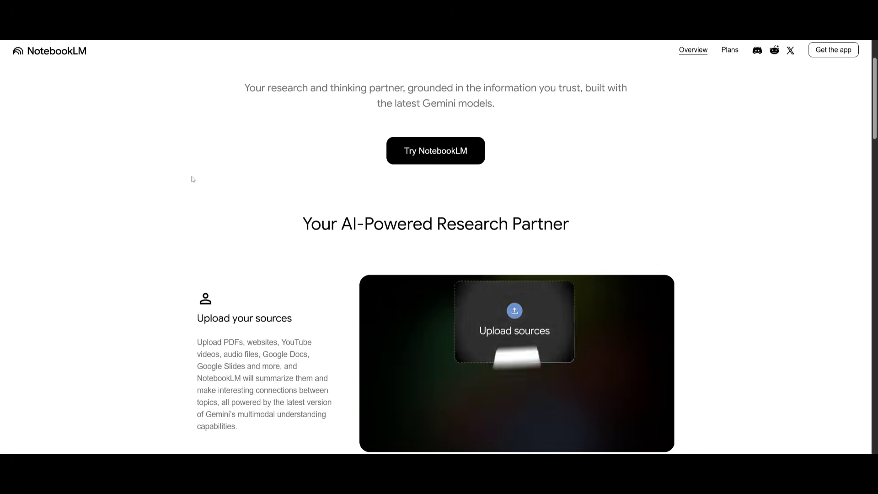
{"action": "scroll", "coordinate": [177, 209], "scroll_direction": "down", "scroll_amount": 13}
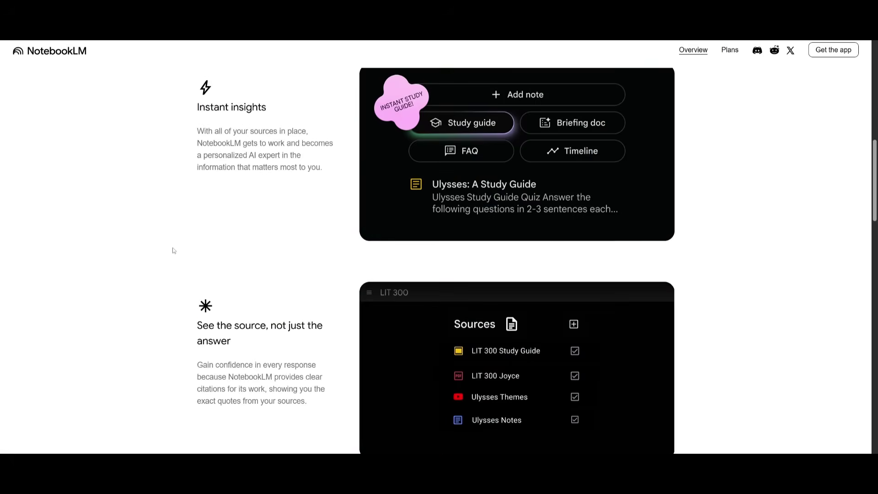
{"action": "scroll", "coordinate": [171, 257], "scroll_direction": "down", "scroll_amount": 5}
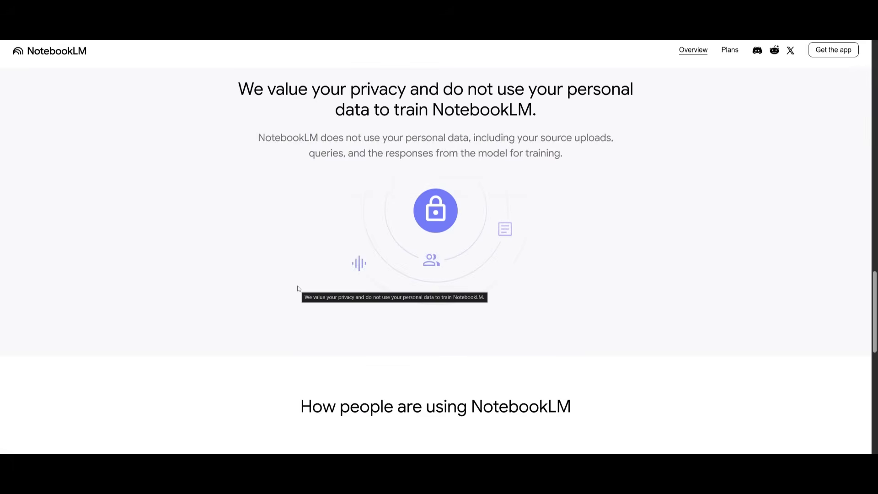
{"action": "scroll", "coordinate": [307, 272], "scroll_direction": "down", "scroll_amount": 10}
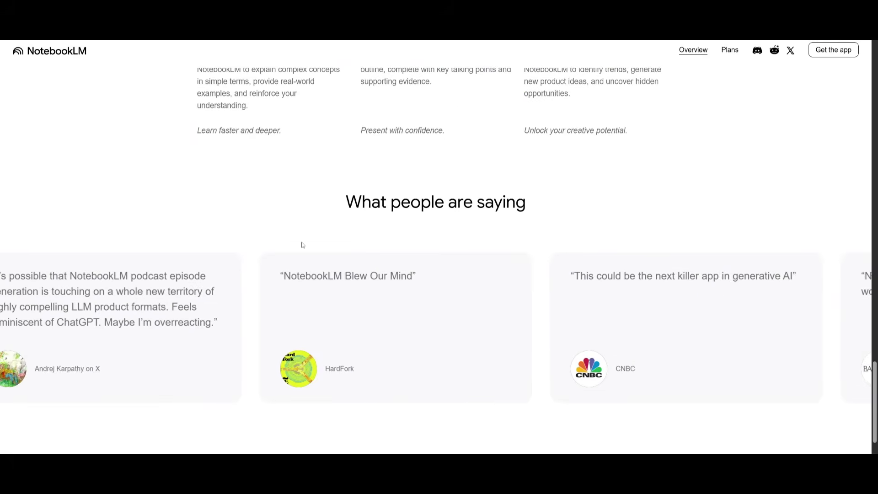
{"action": "scroll", "coordinate": [302, 247], "scroll_direction": "down", "scroll_amount": 1}
{"action": "scroll", "coordinate": [607, 287], "scroll_direction": "up", "scroll_amount": 20}
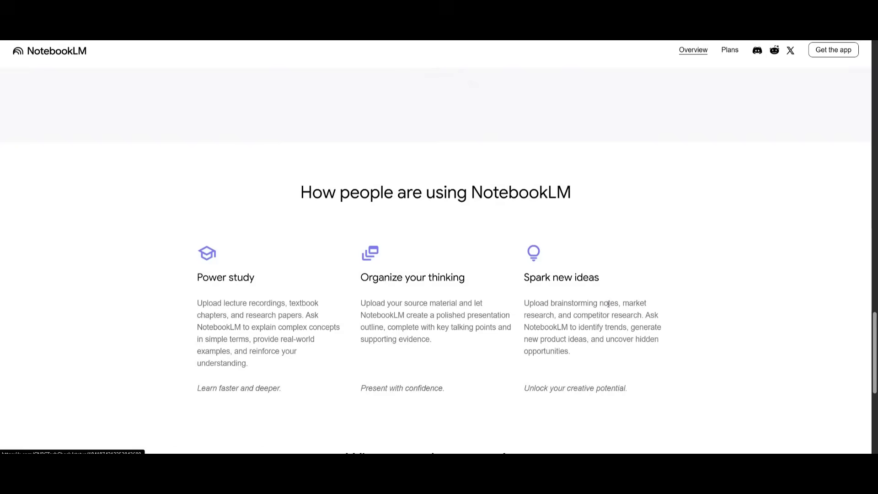
{"action": "scroll", "coordinate": [607, 304], "scroll_direction": "up", "scroll_amount": 10}
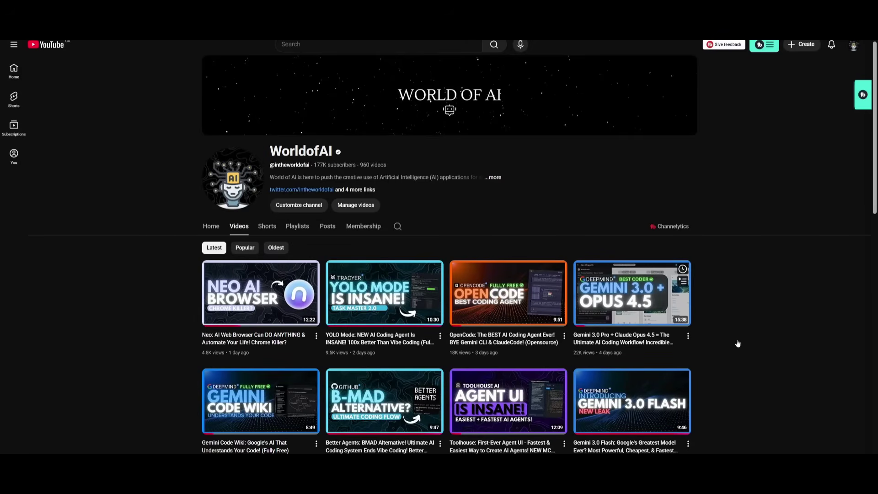
{"action": "scroll", "coordinate": [522, 341], "scroll_direction": "down", "scroll_amount": 3}
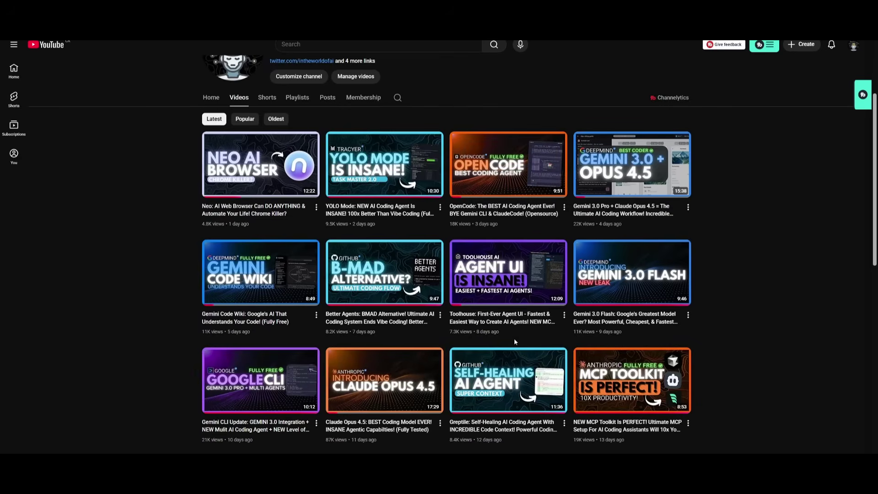
{"action": "scroll", "coordinate": [479, 336], "scroll_direction": "down", "scroll_amount": 3}
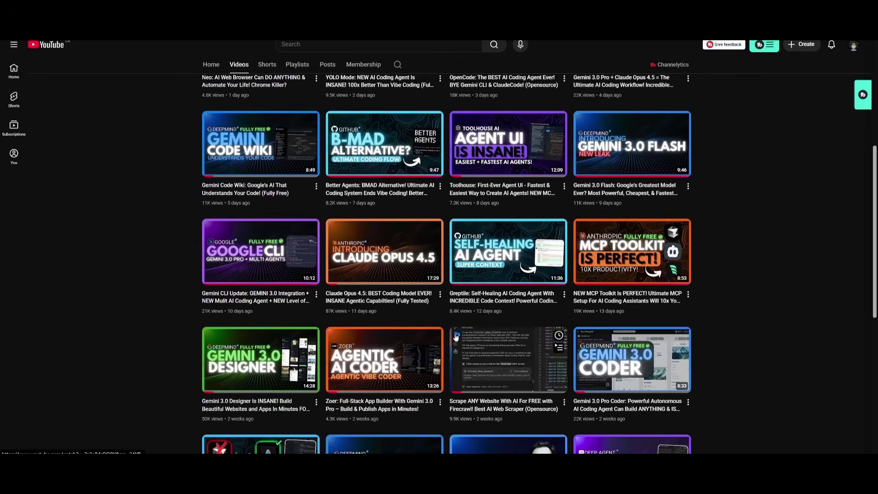
{"action": "mouse_move", "coordinate": [436, 359]}
{"action": "scroll", "coordinate": [434, 362], "scroll_direction": "down", "scroll_amount": 7}
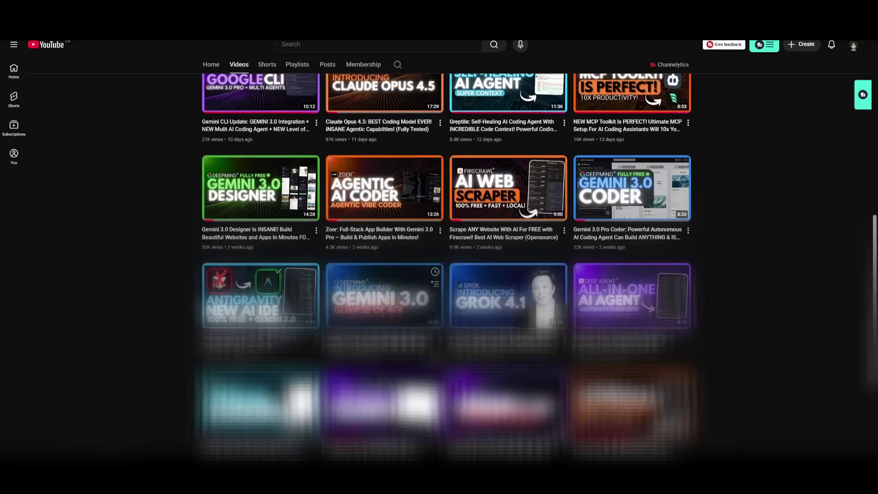